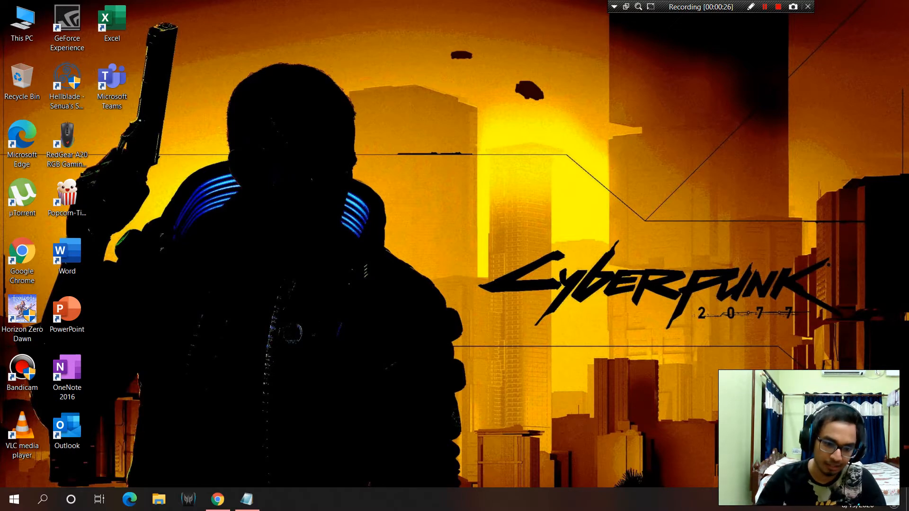
- Switch to the AWS Management Console in Chrome and open the EC2 service by searching for "ec2"
left_click(217, 499)
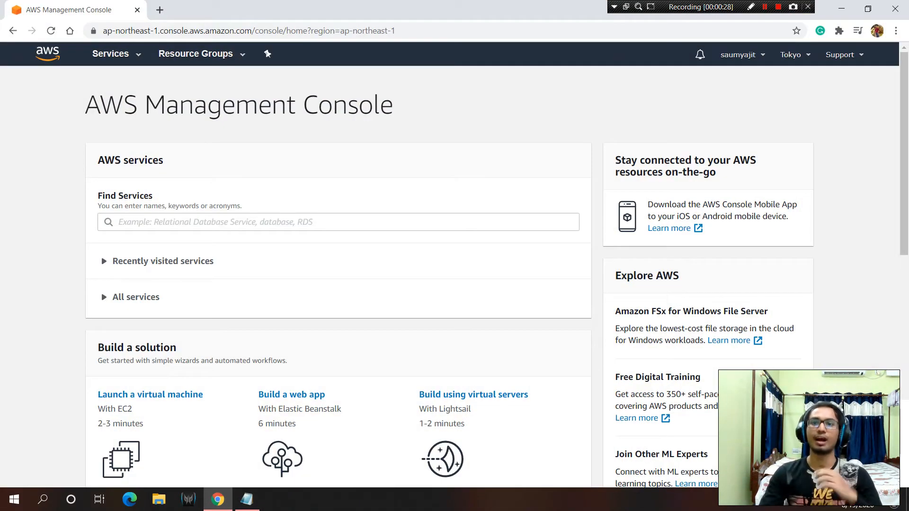
left_click(742, 55)
left_click(743, 55)
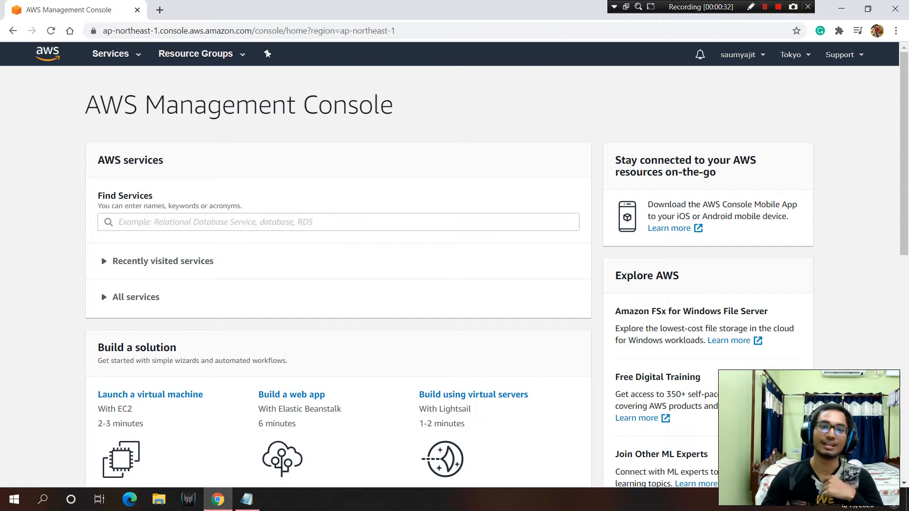
left_click(228, 222)
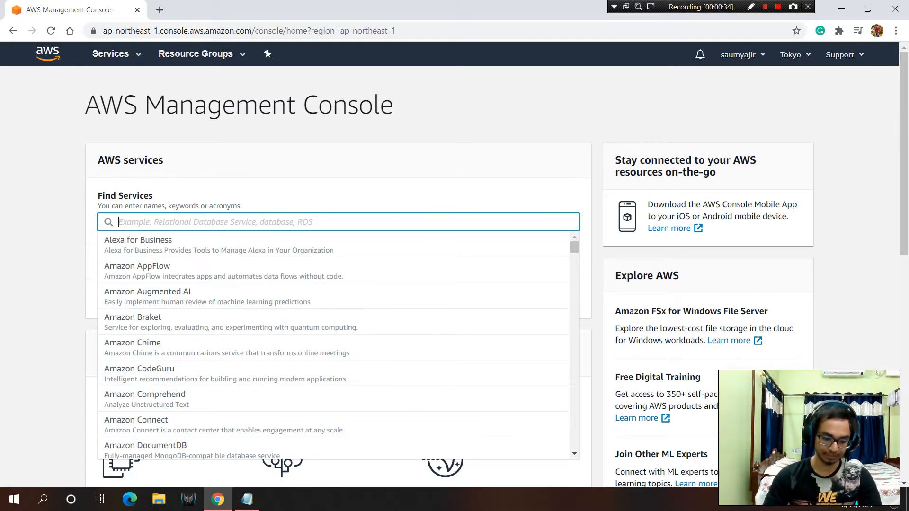
type("ec2")
key("Return")
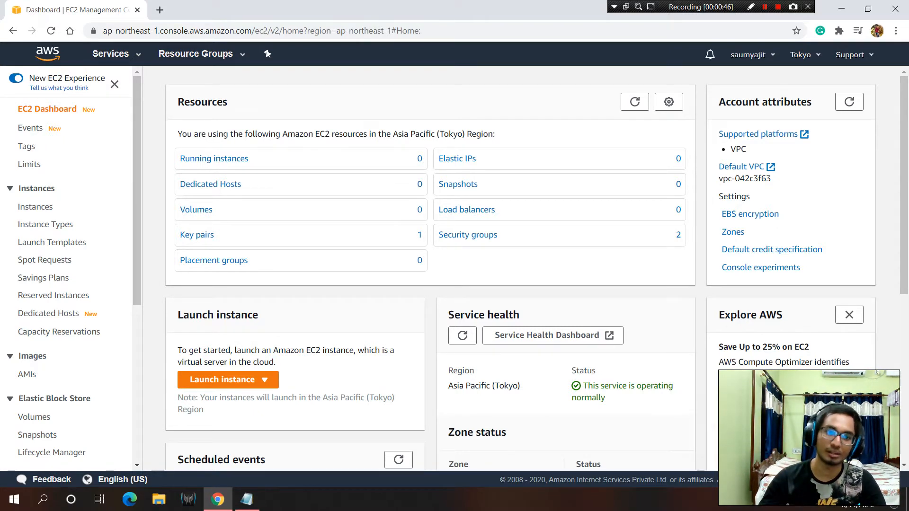
- Start launching a new EC2 instance from the instances list, using the 64-bit (x86) Amazon Linux 2 AMI (HVM), SSD Volume Type
left_click(35, 207)
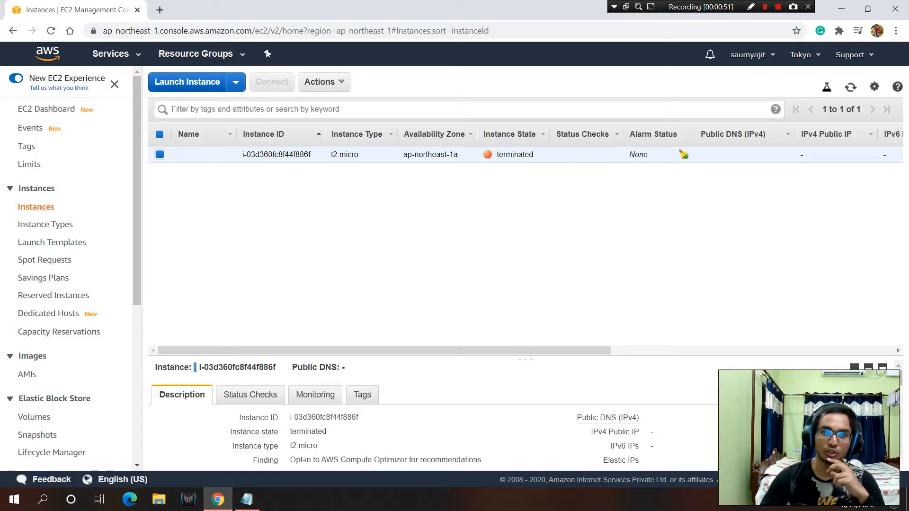
left_click(187, 81)
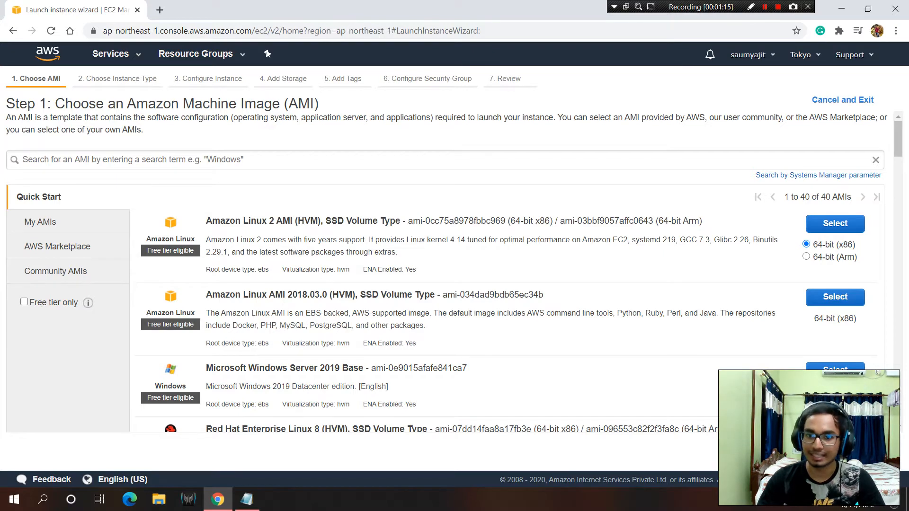
left_click(835, 223)
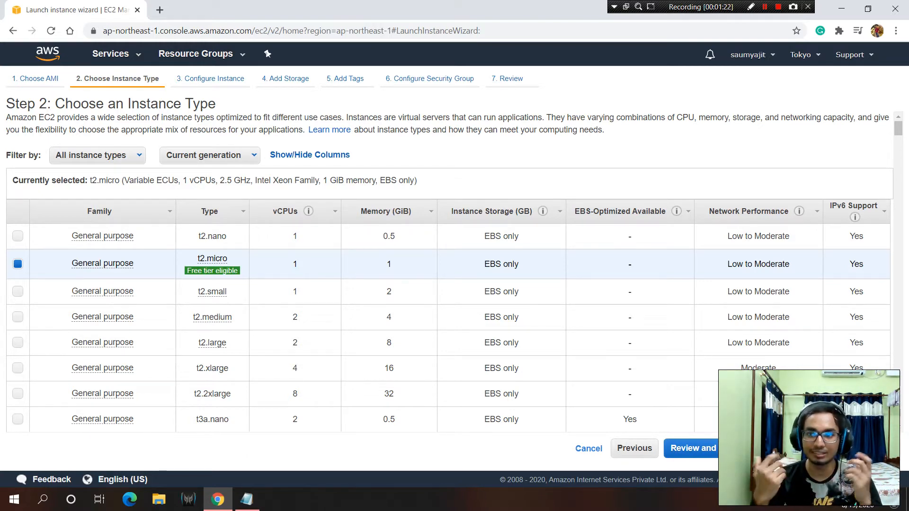
- Review the instance types, keep the free-tier t2.micro, and continue to the instance details
scroll(450, 307, "down", 10)
scroll(449, 308, "up", 10)
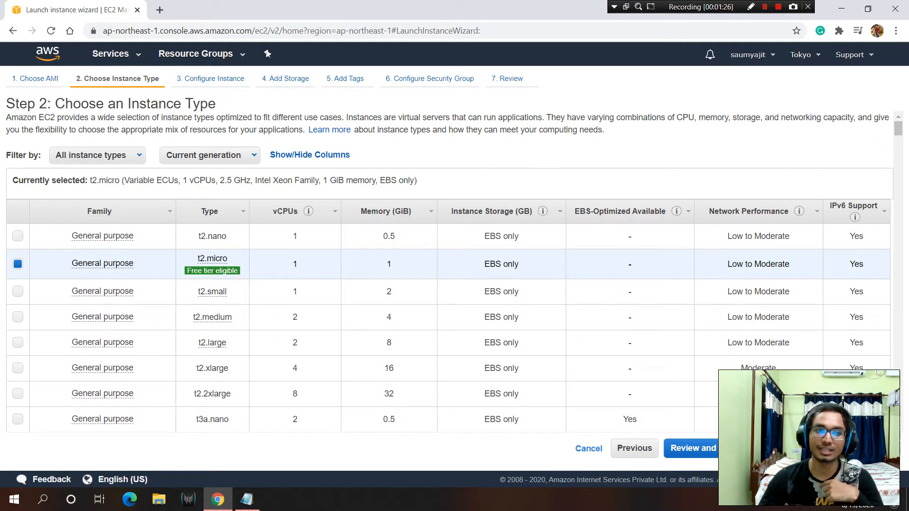
left_click(98, 156)
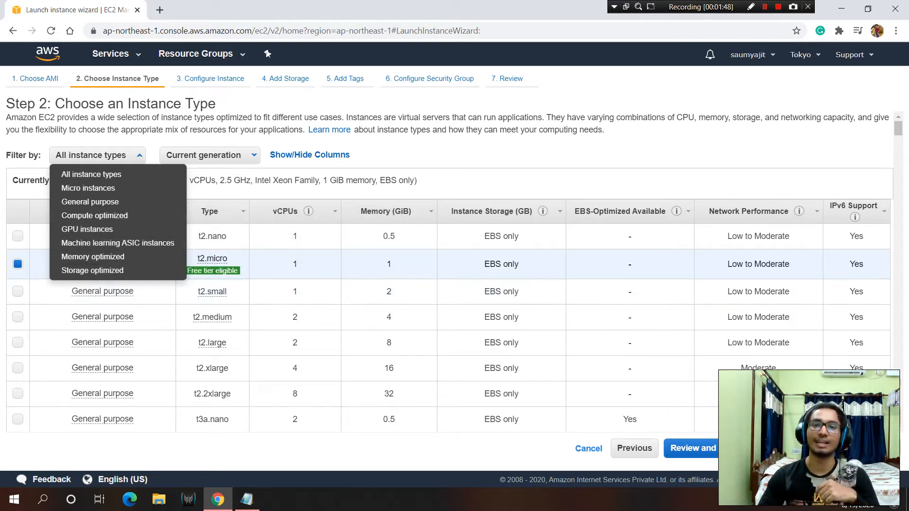
left_click(285, 265)
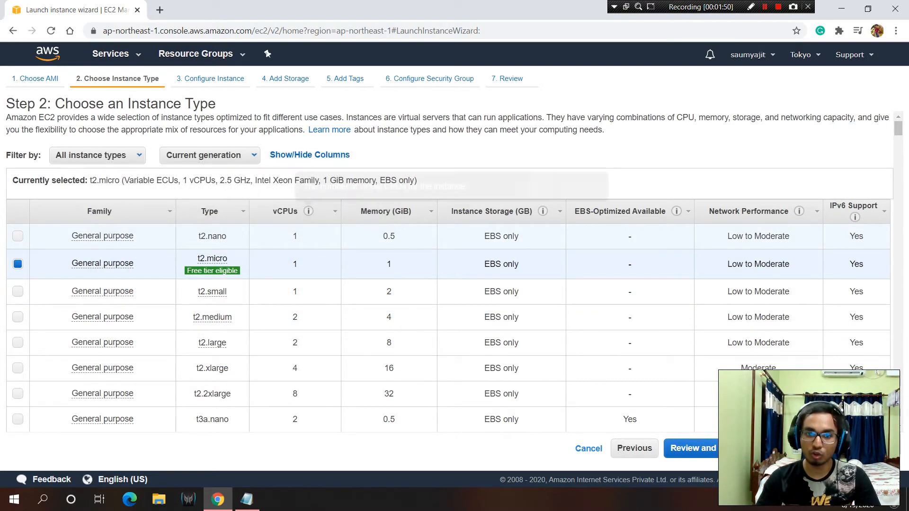
mouse_move(212, 270)
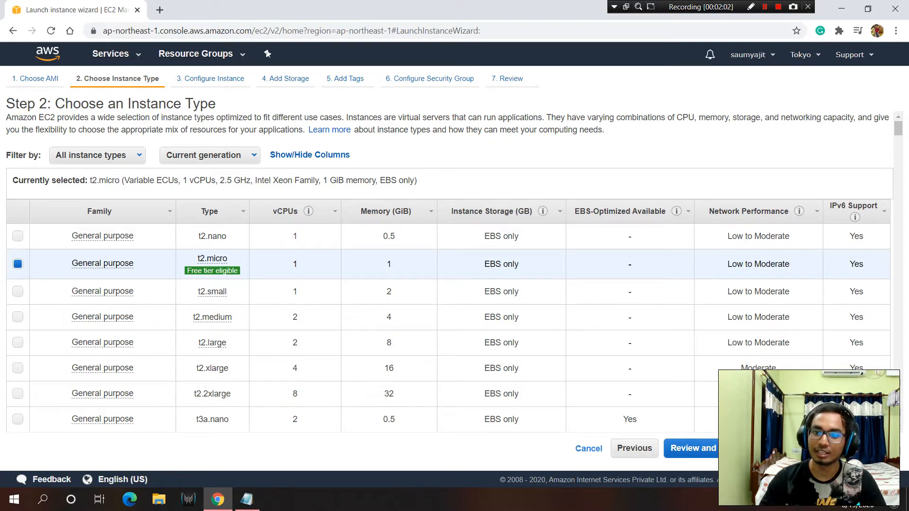
left_click(823, 448)
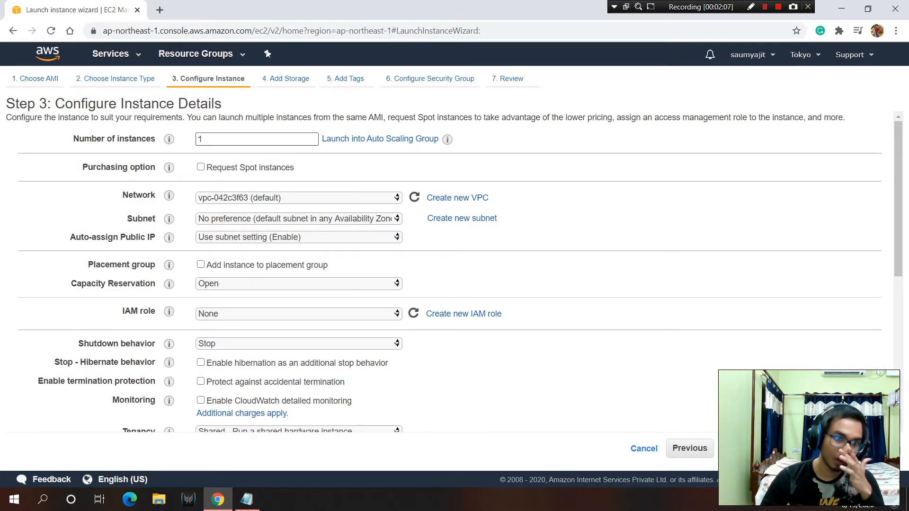
- Go to the user data field in the advanced details of the instance, keeping the default instance settings
scroll(450, 270, "down", 1)
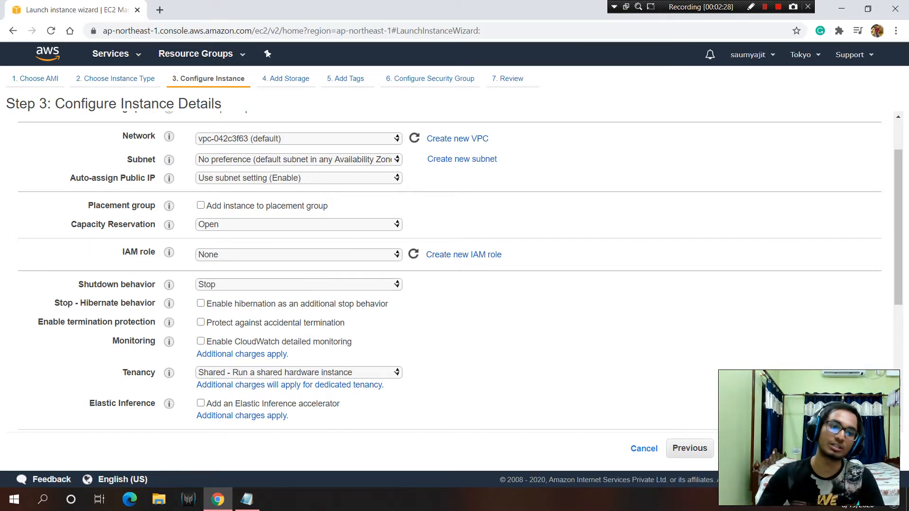
scroll(450, 274, "down", 5)
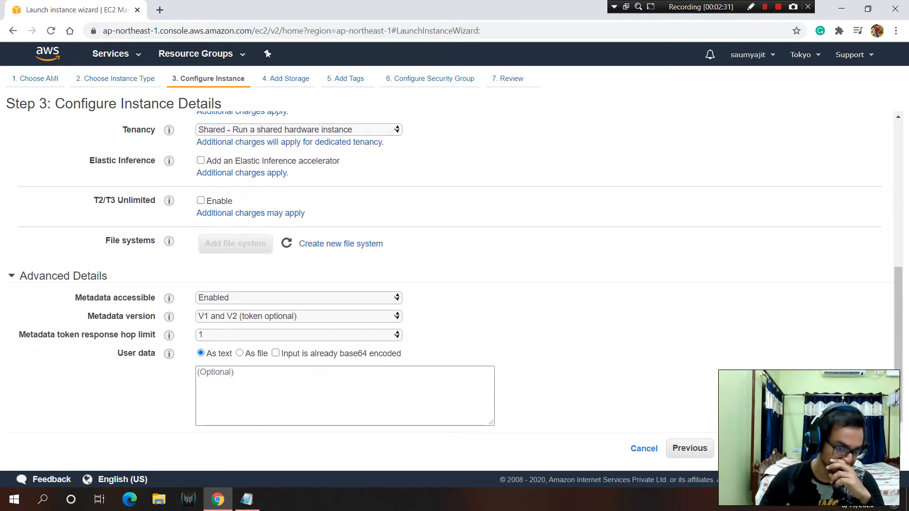
left_click(344, 395)
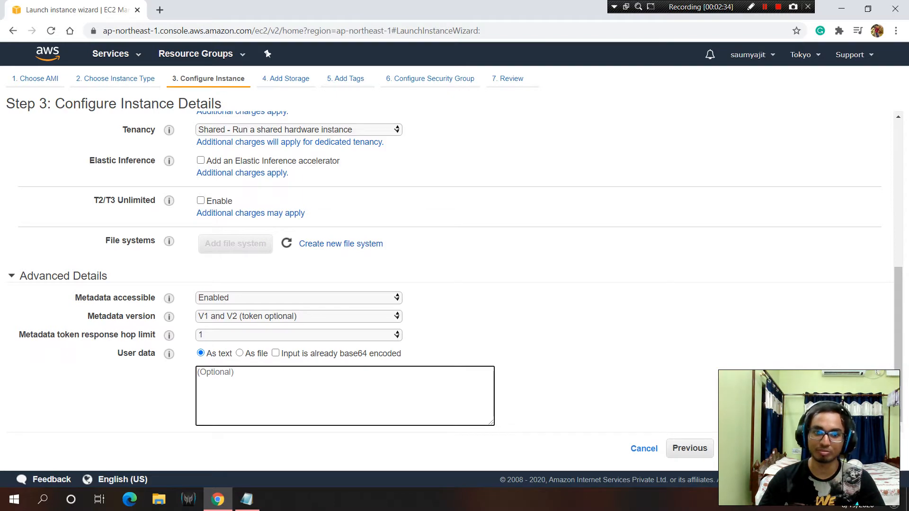
key("alt+Tab")
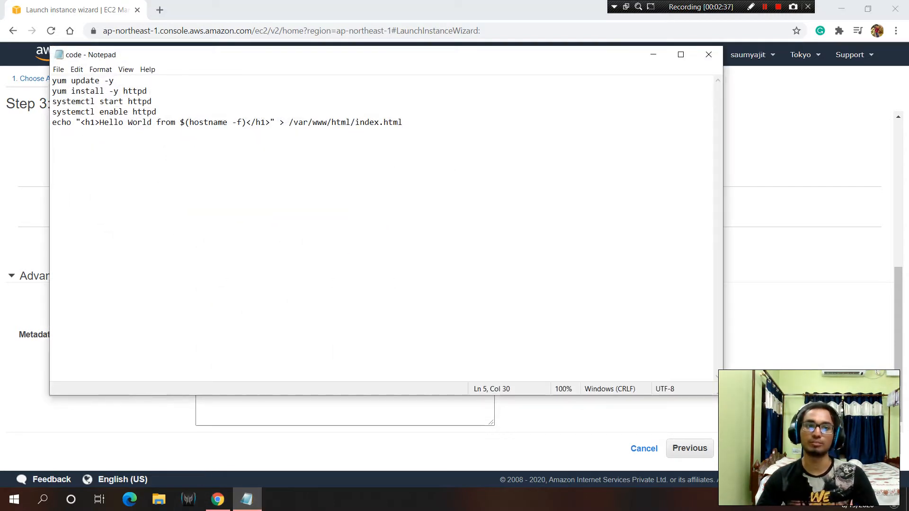
left_click(654, 55)
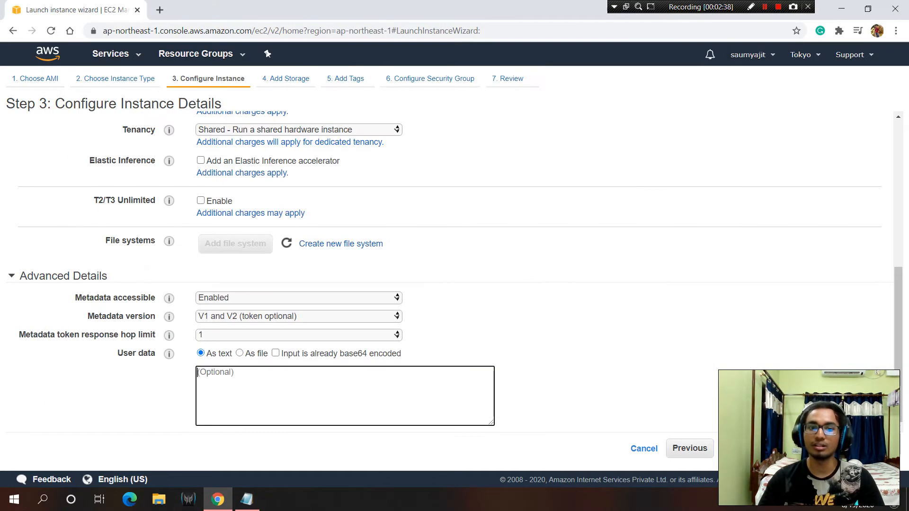
right_click(247, 500)
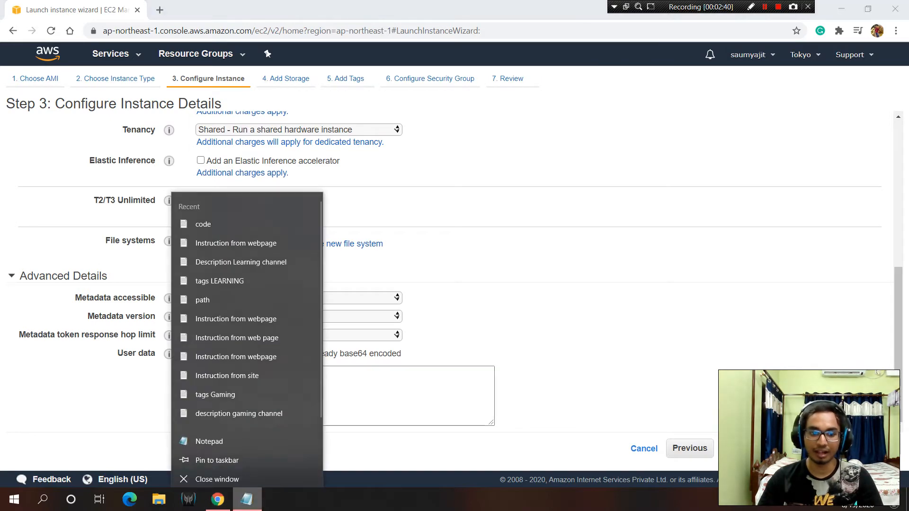
left_click(217, 479)
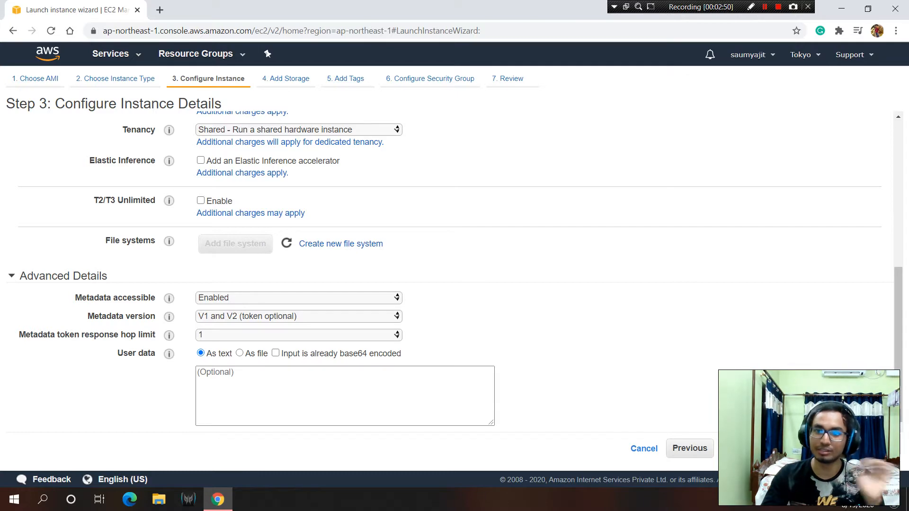
- Copy the entire httpd install script from the "code" text file on the desktop and paste it into the instance's user data
key("super+d")
double_click(877, 429)
left_click_drag(219, 154, 26, 31)
key("ctrl+a")
key("ctrl+c")
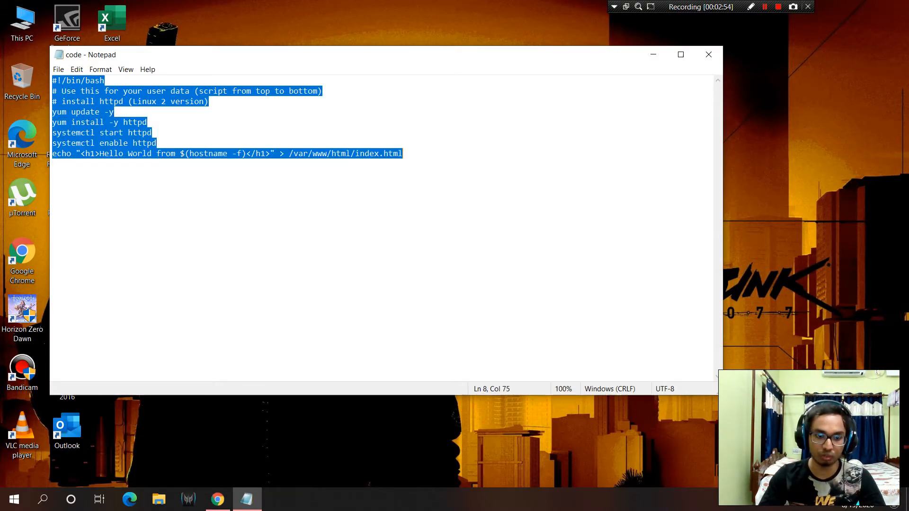
left_click(217, 500)
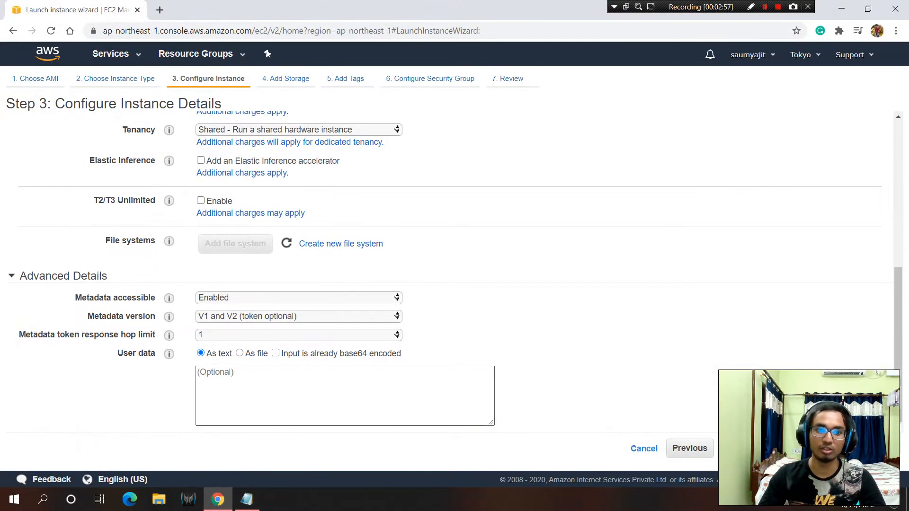
key("ctrl+v")
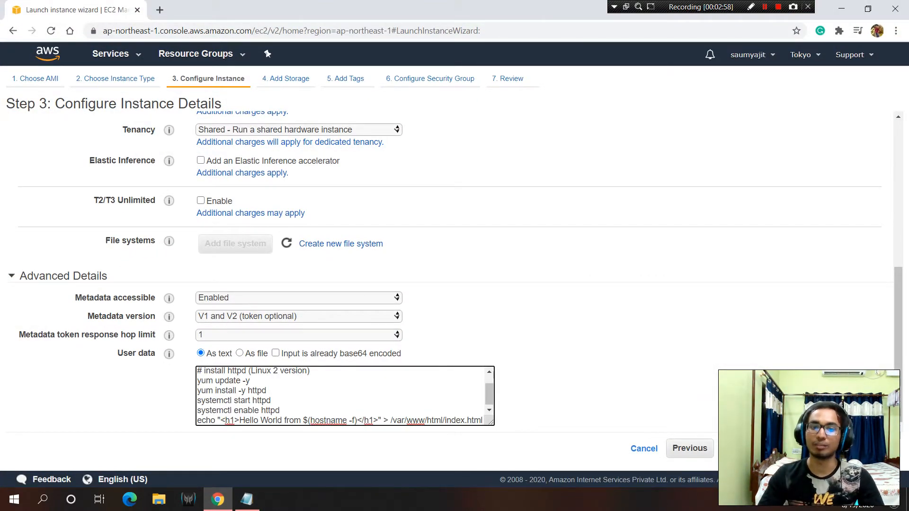
- Continue to the storage settings, keep the 8 GiB General Purpose SSD (gp2) root volume, and proceed to the tags
left_click(851, 449)
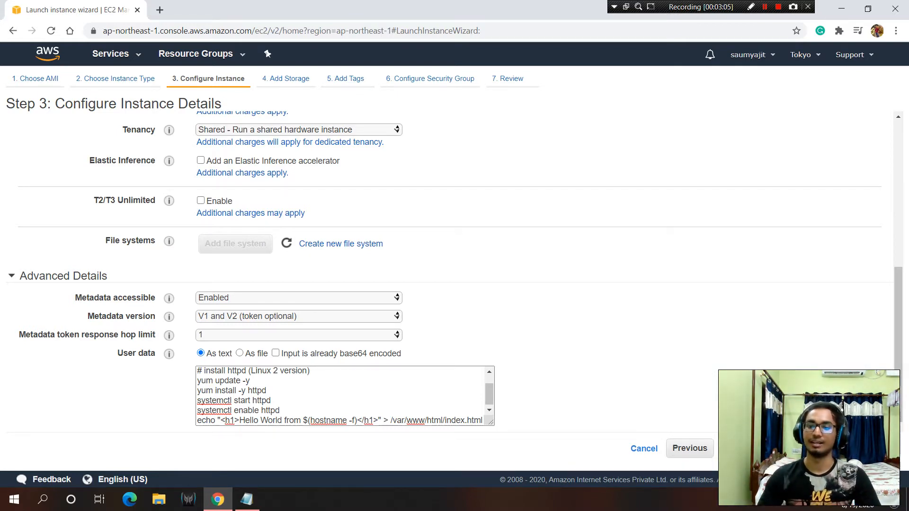
left_click(851, 449)
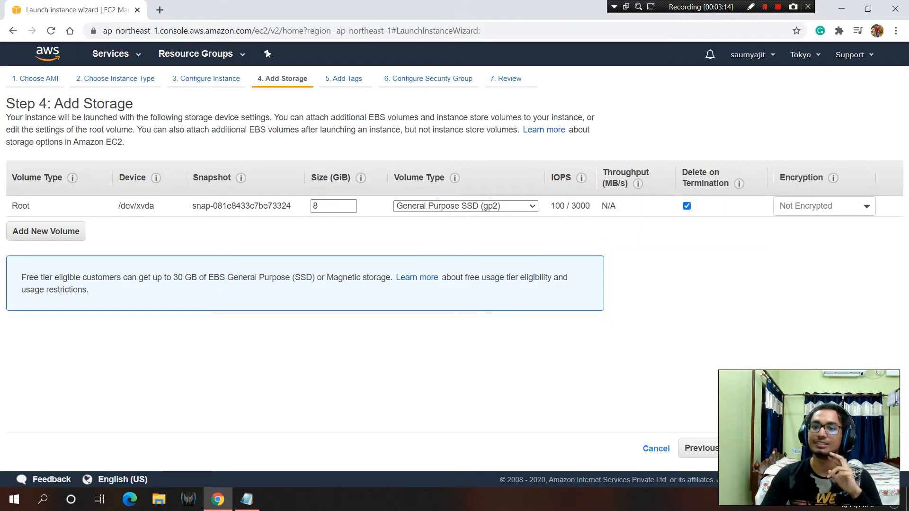
mouse_move(581, 178)
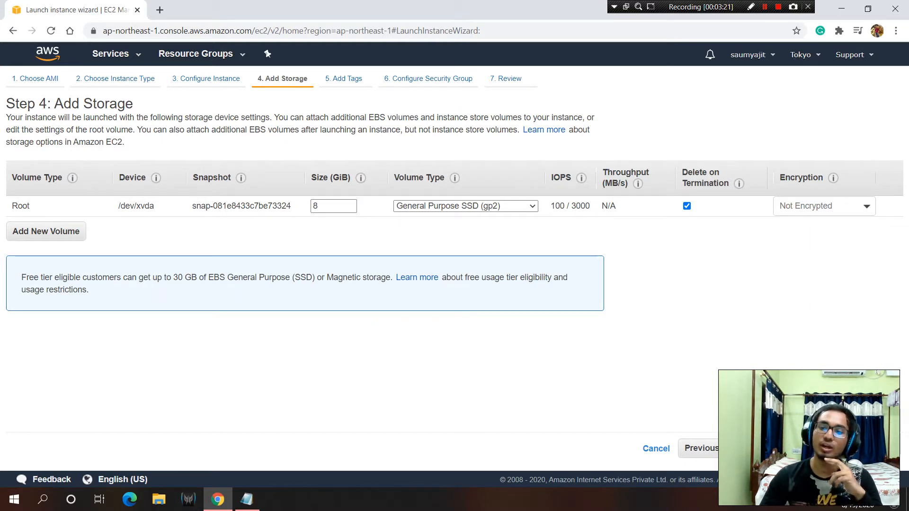
left_click(861, 448)
- Add a tag with key "demo" and value "demo ec2", and continue to the security group configuration
left_click(29, 264)
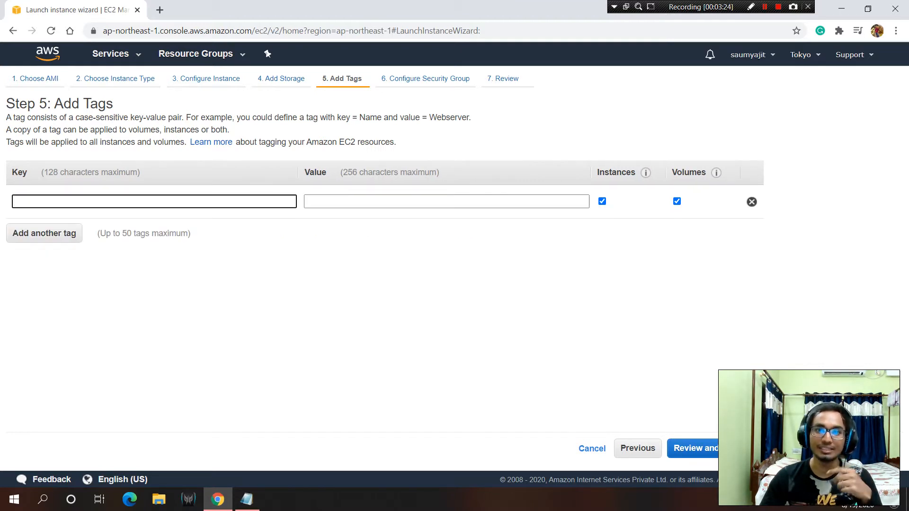
type("demo")
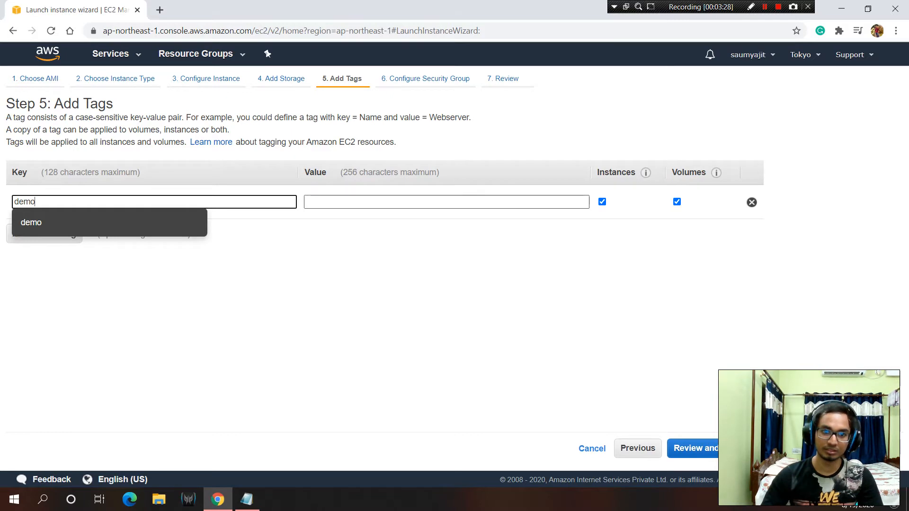
key("Tab")
type("demo")
type("c2")
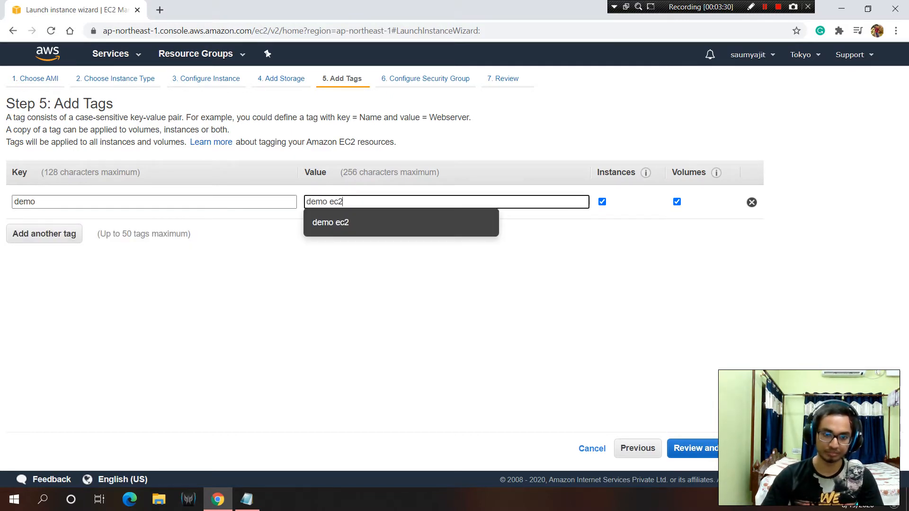
key("Tab")
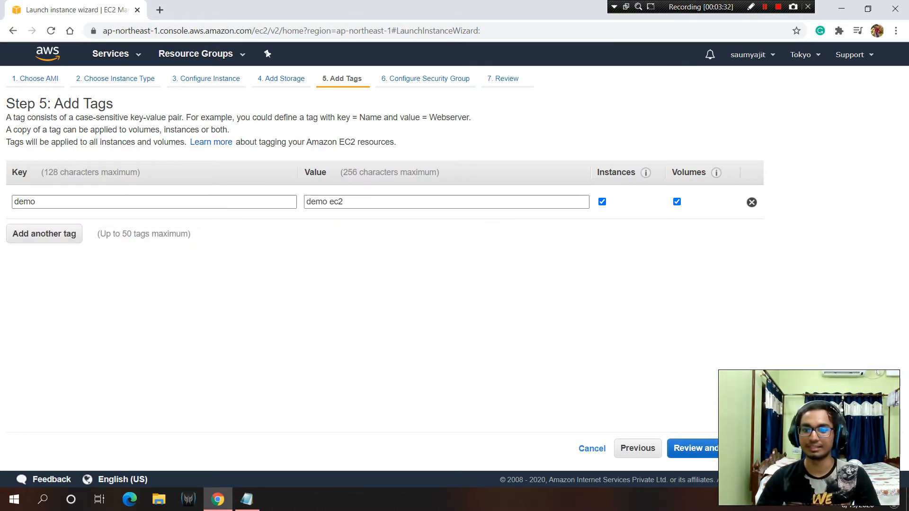
left_click(830, 449)
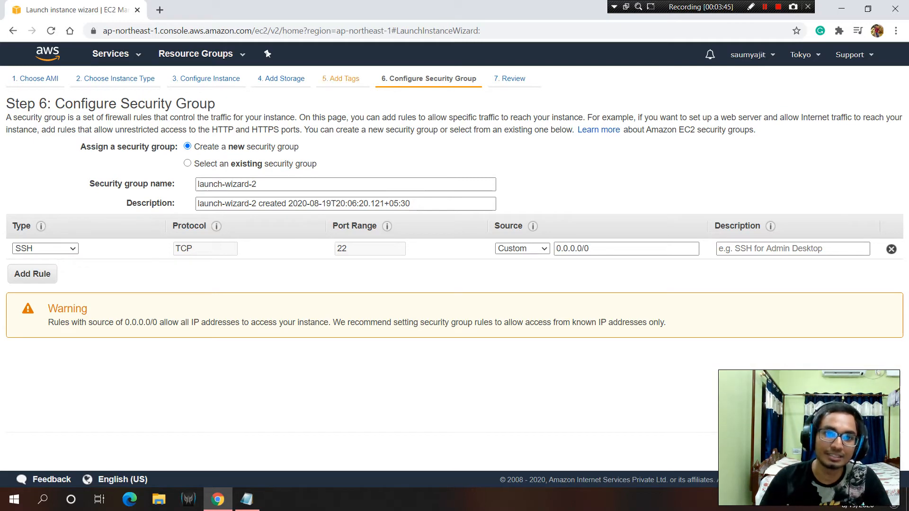
- Recheck the user data script in the instance details and return to the security group configuration
left_click(210, 79)
scroll(450, 272, "down", 6)
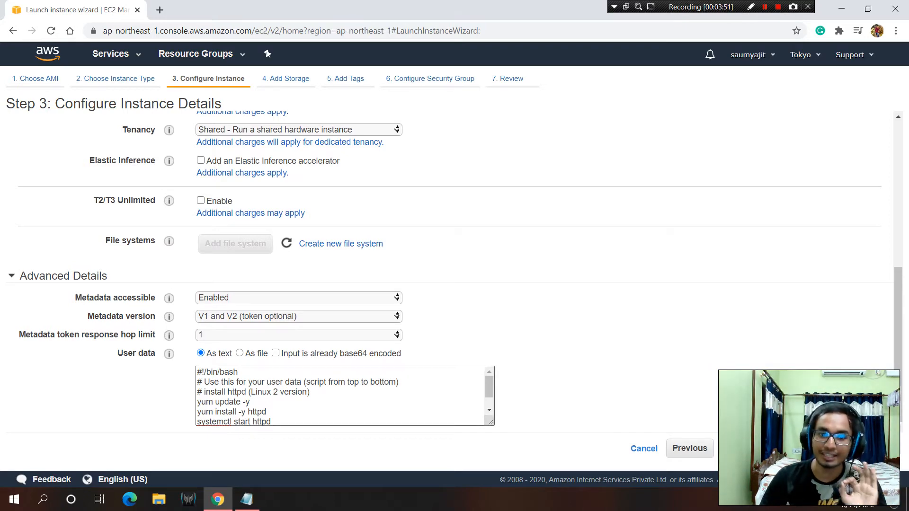
scroll(344, 396, "down", 3)
scroll(345, 396, "up", 9)
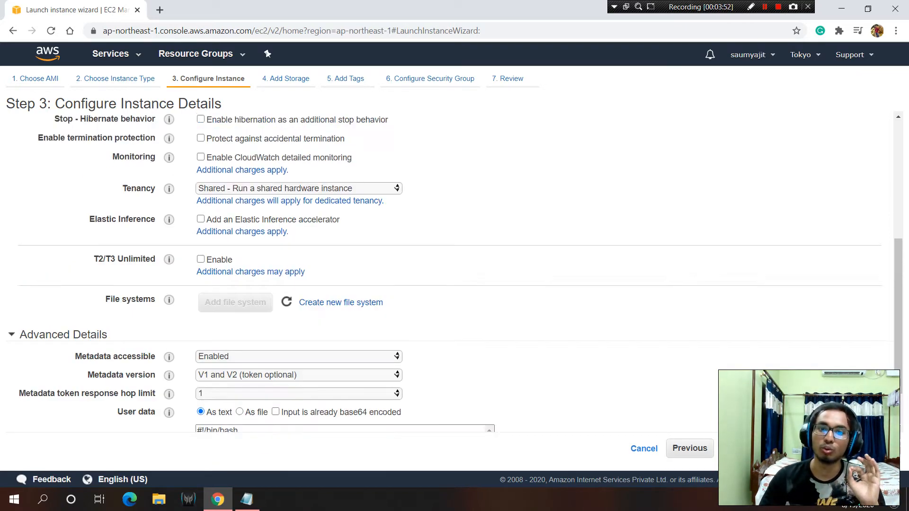
scroll(345, 395, "up", 1)
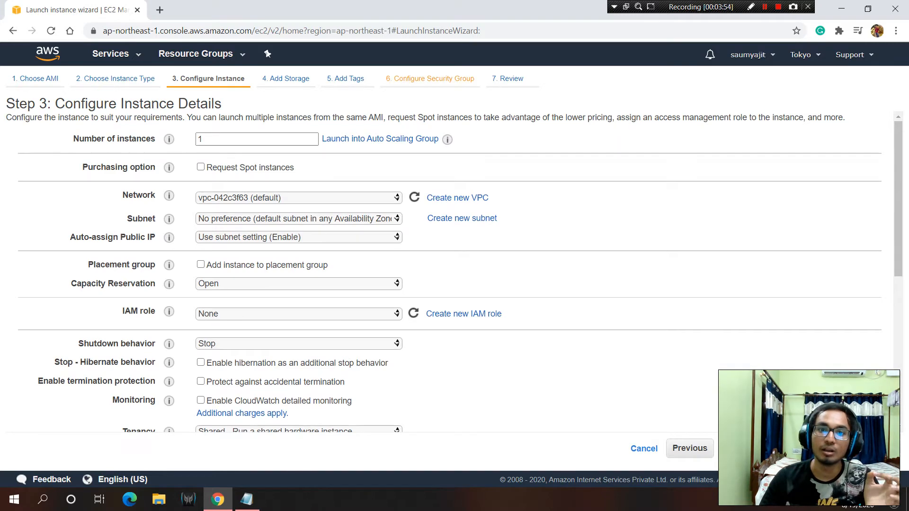
left_click(430, 79)
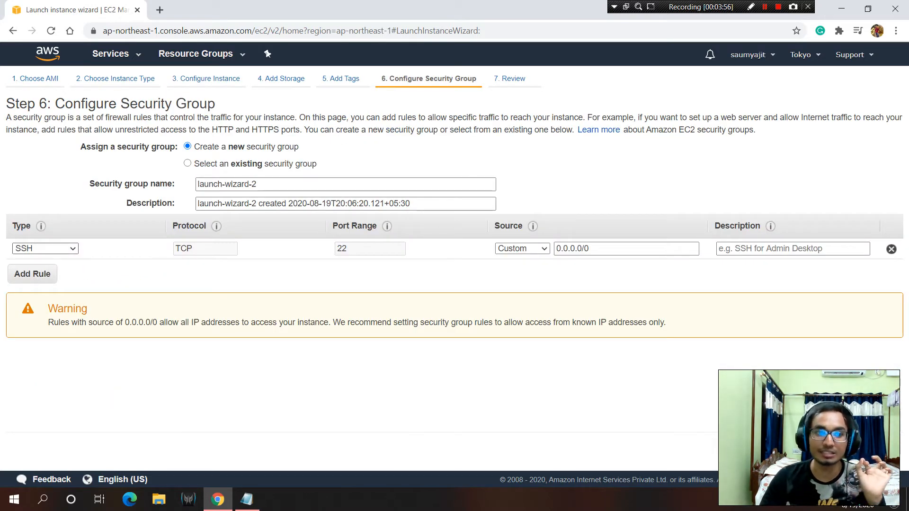
- Add an HTTP rule on port 80 beside the SSH rule in the new security group and continue to the launch review
left_click(32, 274)
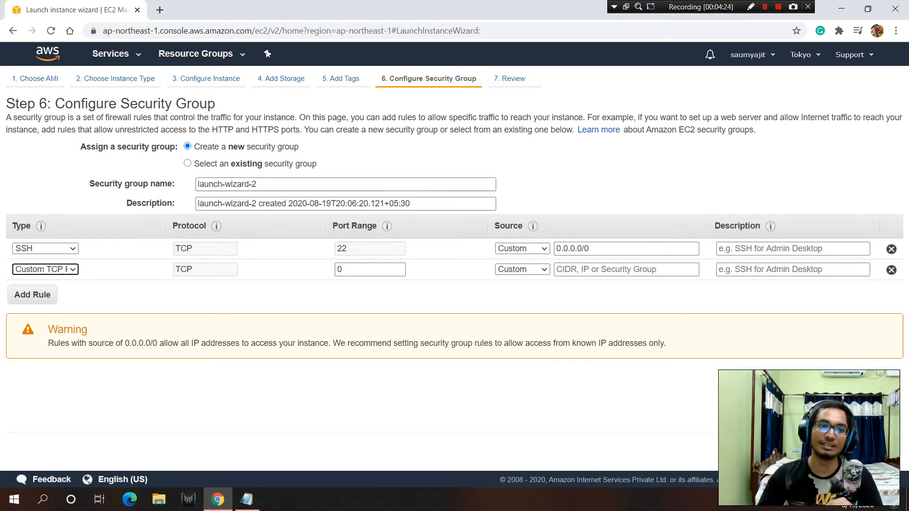
left_click(46, 270)
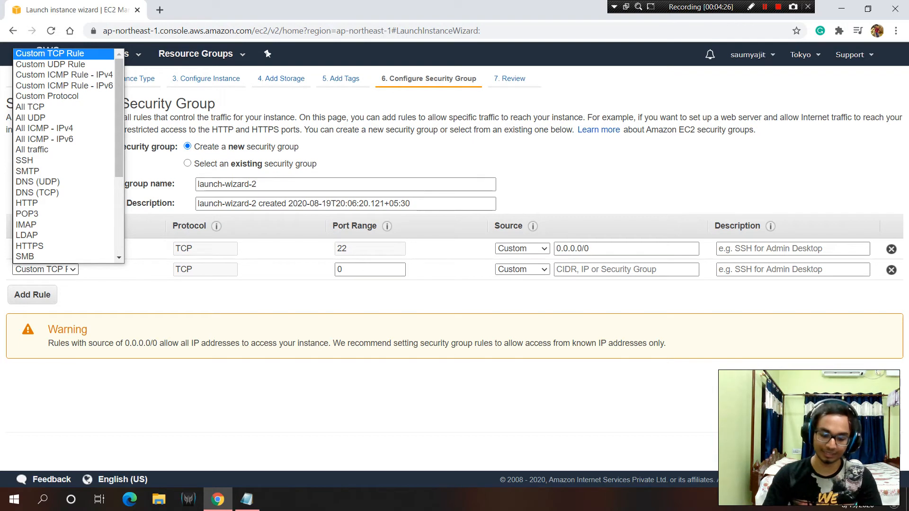
key("h")
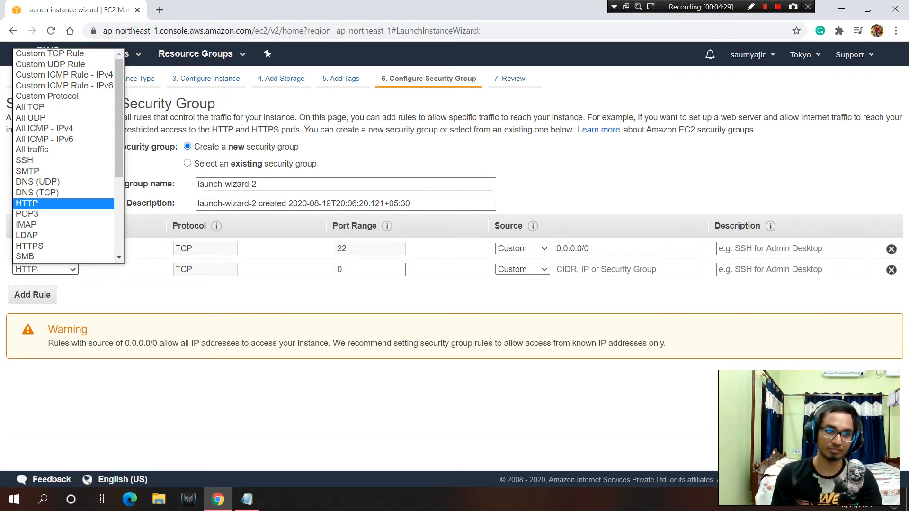
key("Return")
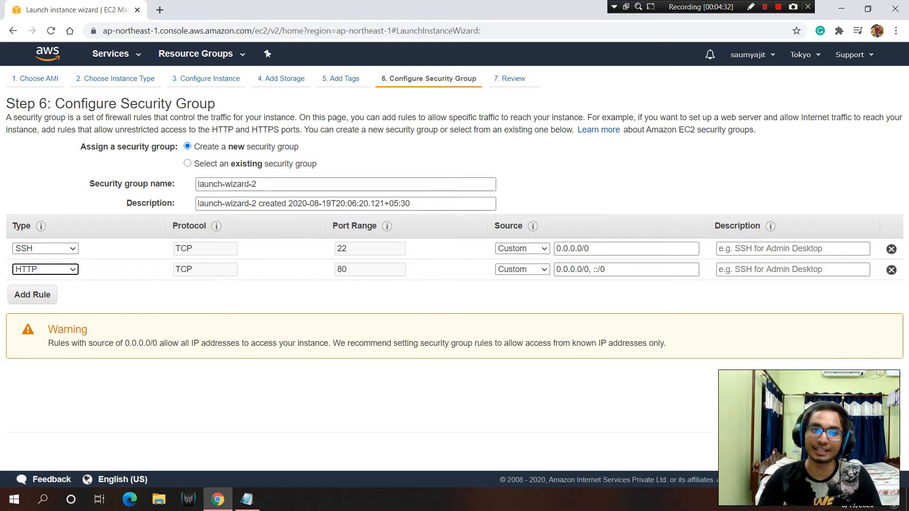
left_click(303, 402)
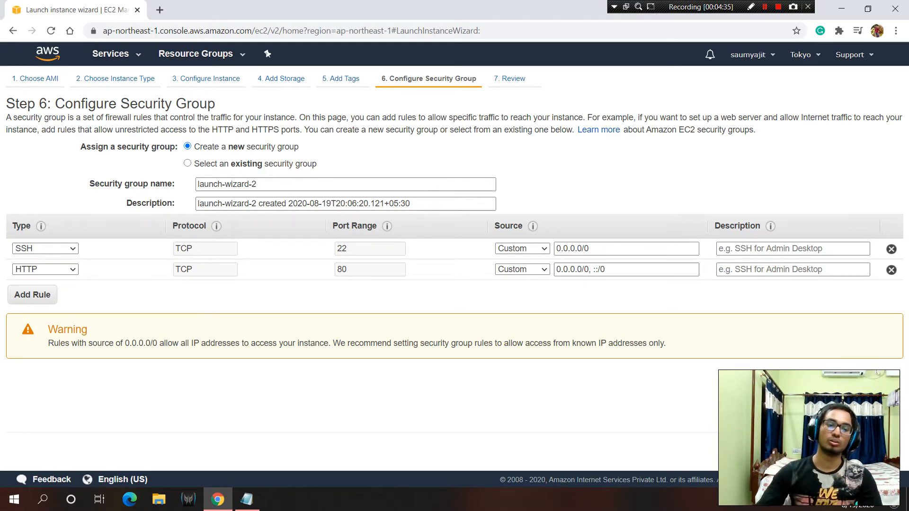
left_click(855, 451)
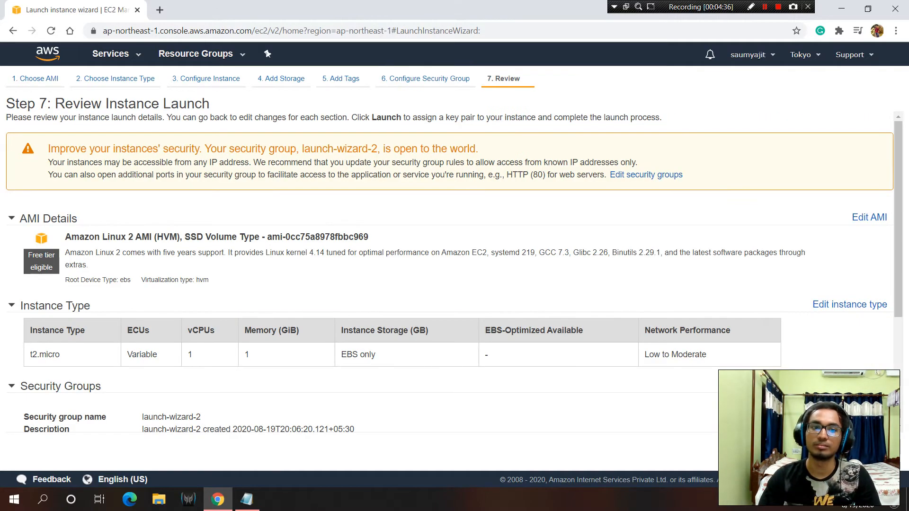
- Review the launch summary, checking the AMI details, instance type and security group rules
scroll(304, 273, "down", 4)
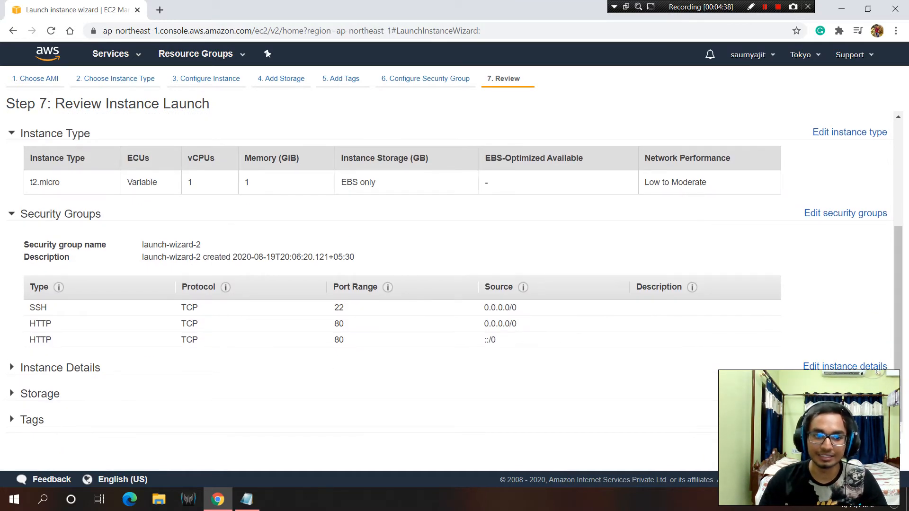
scroll(450, 273, "up", 4)
scroll(450, 273, "down", 4)
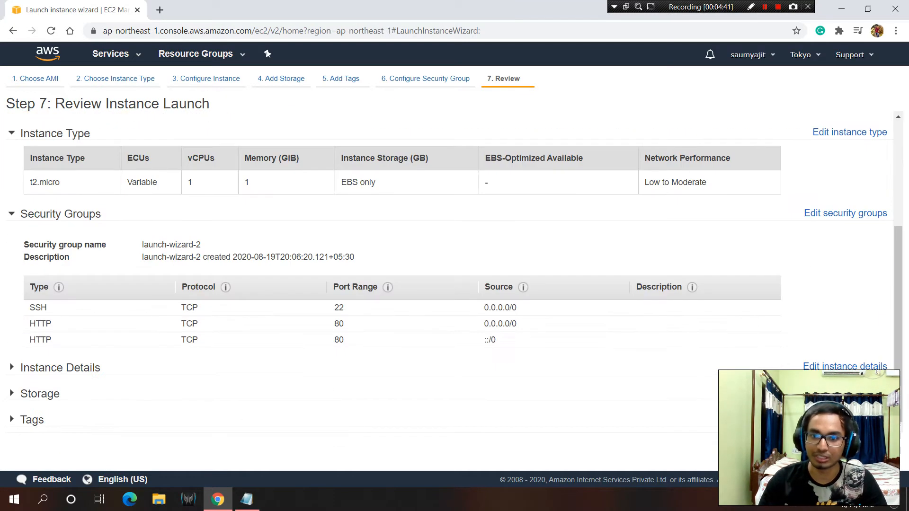
scroll(449, 272, "up", 4)
scroll(449, 272, "down", 4)
scroll(450, 273, "up", 2)
scroll(450, 272, "down", 2)
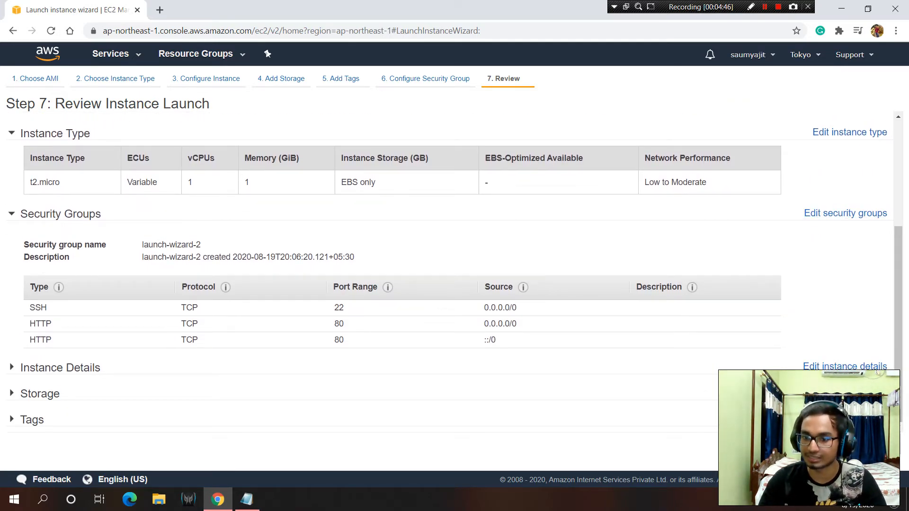
- Proceed to launch, choose to create a new key pair, enter the owner's name as the key pair name, and download the private key file
left_click(873, 452)
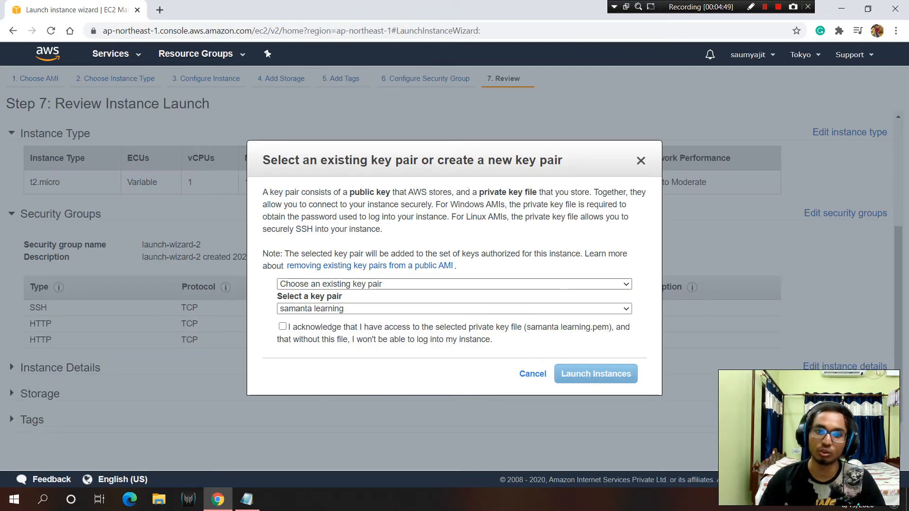
left_click(454, 284)
left_click(455, 307)
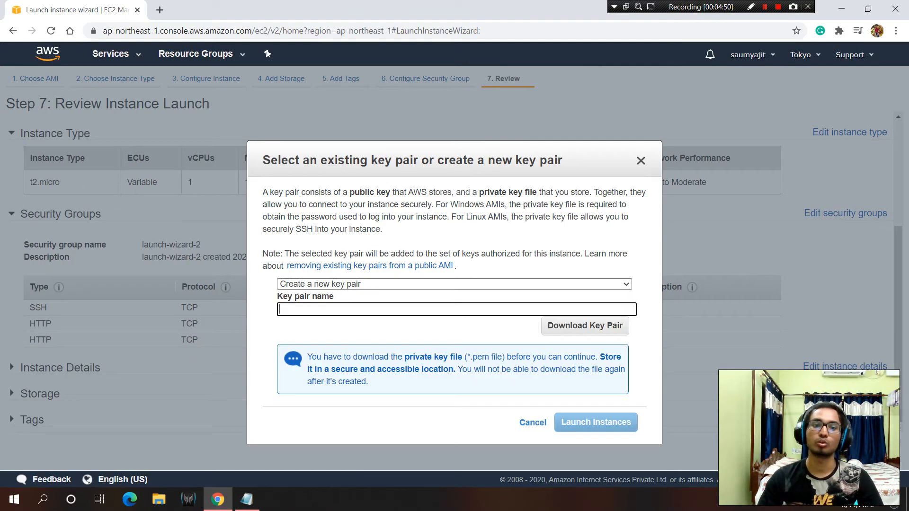
left_click(407, 284)
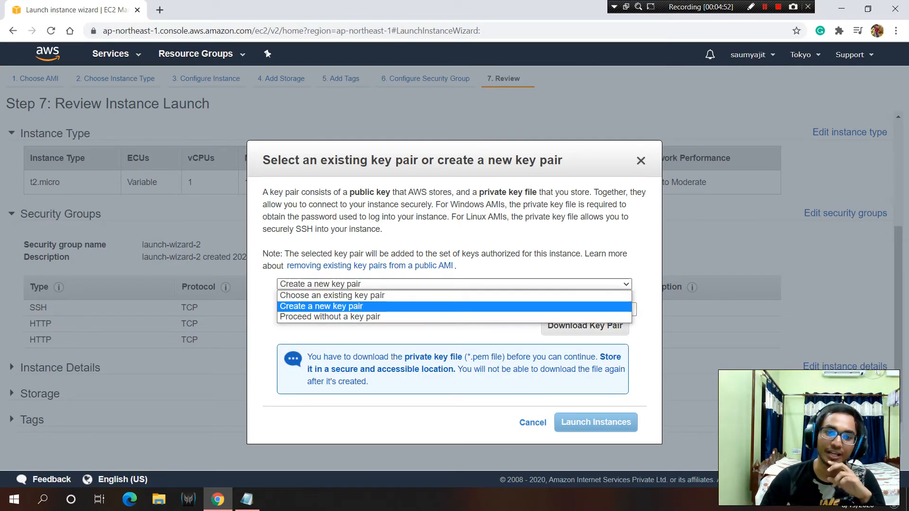
left_click(407, 307)
left_click(407, 310)
type("saman")
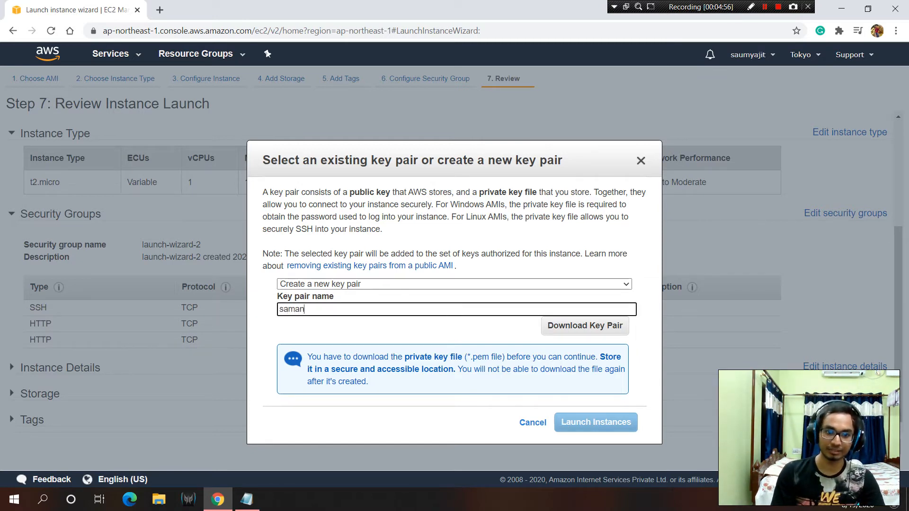
type("ta")
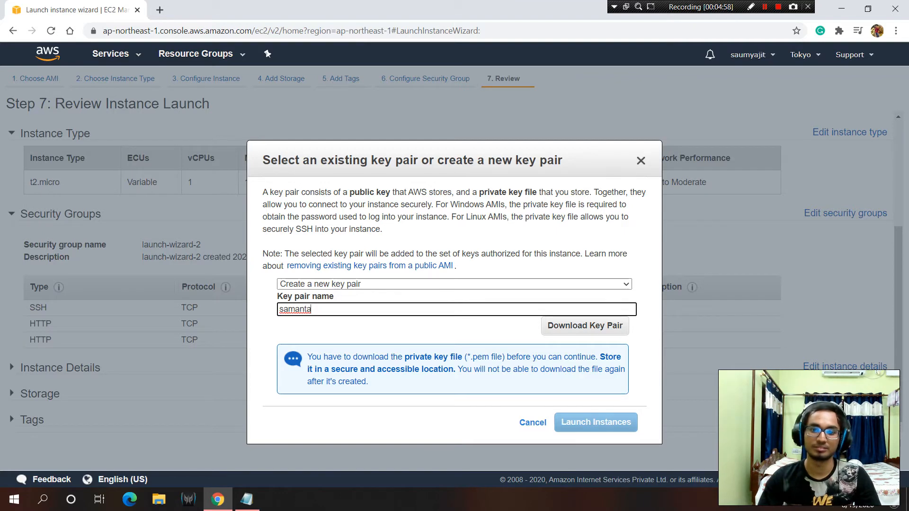
left_click(585, 325)
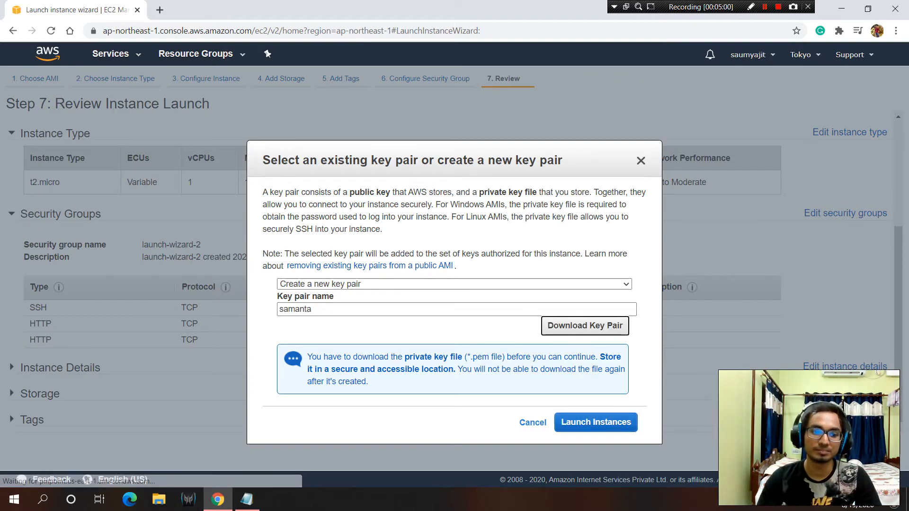
key("Return")
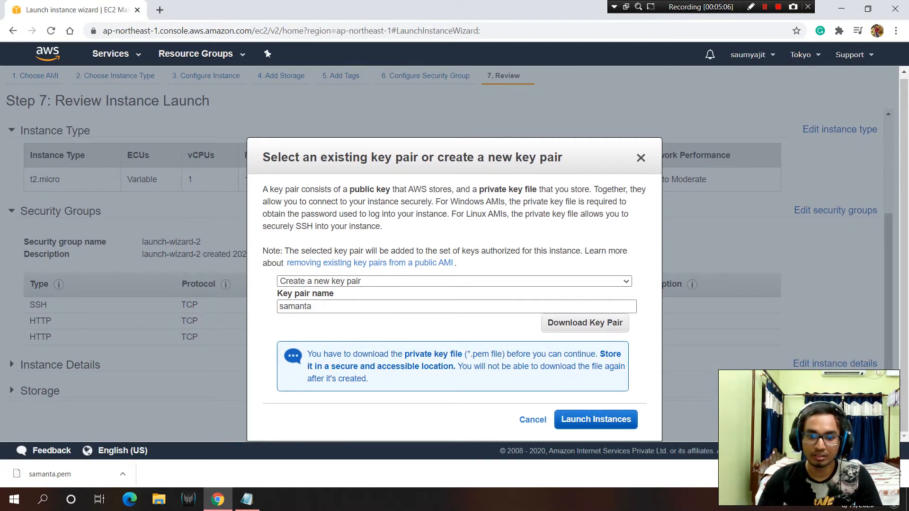
- Launch the instance with the new key pair, open the instances list, and dismiss the download notice
left_click(595, 420)
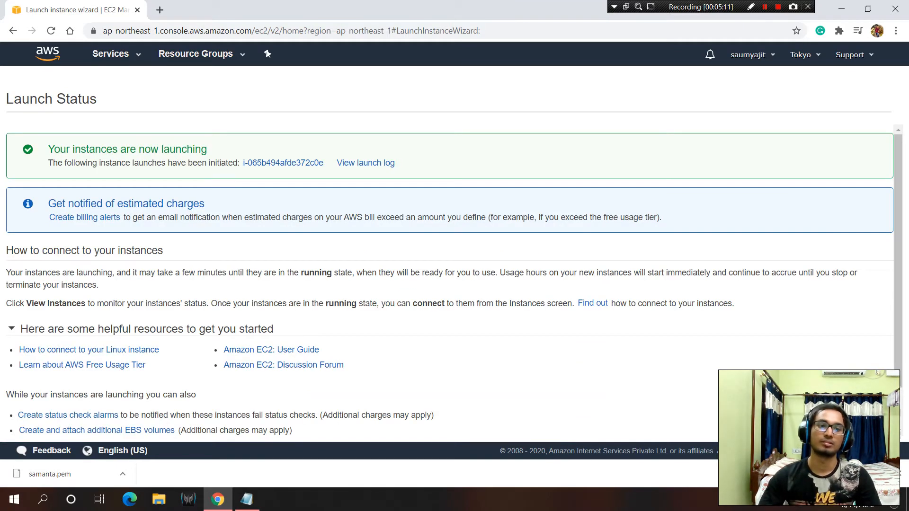
scroll(454, 279, "down", 1)
scroll(454, 280, "up", 1)
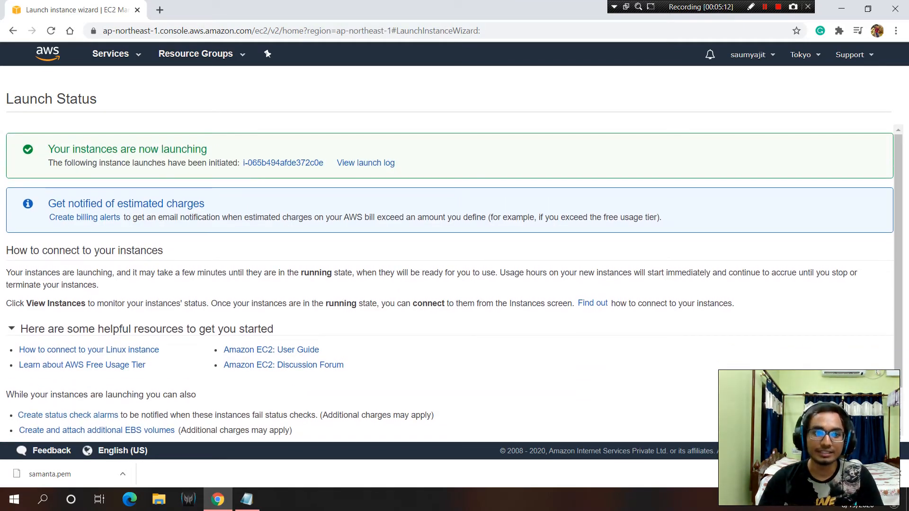
scroll(454, 279, "down", 1)
left_click(863, 424)
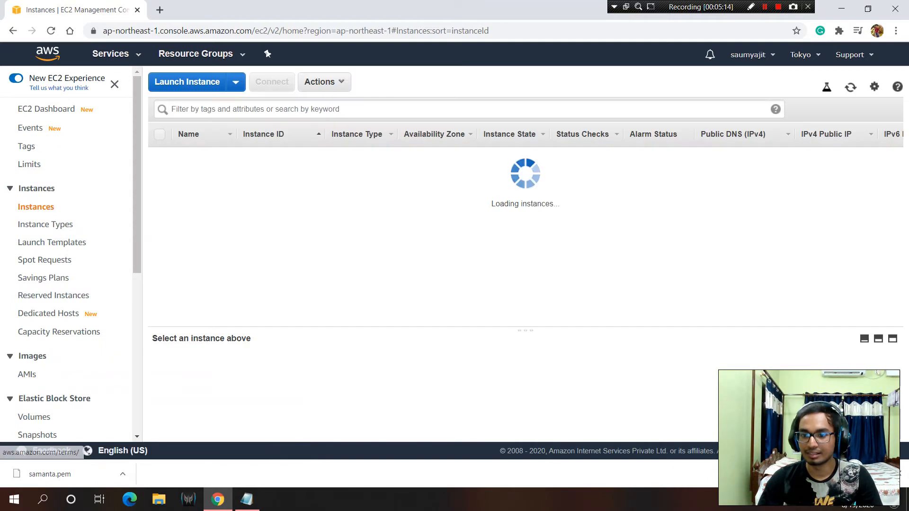
left_click(899, 474)
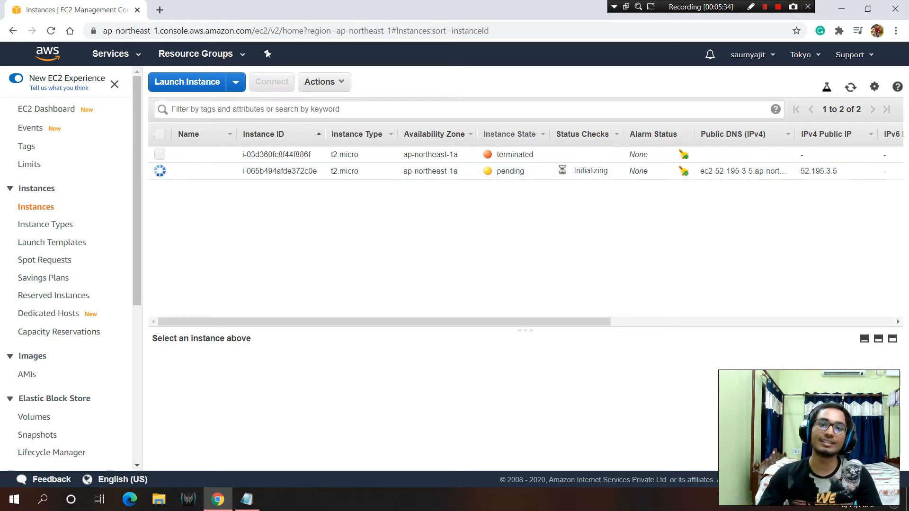
left_click(203, 154)
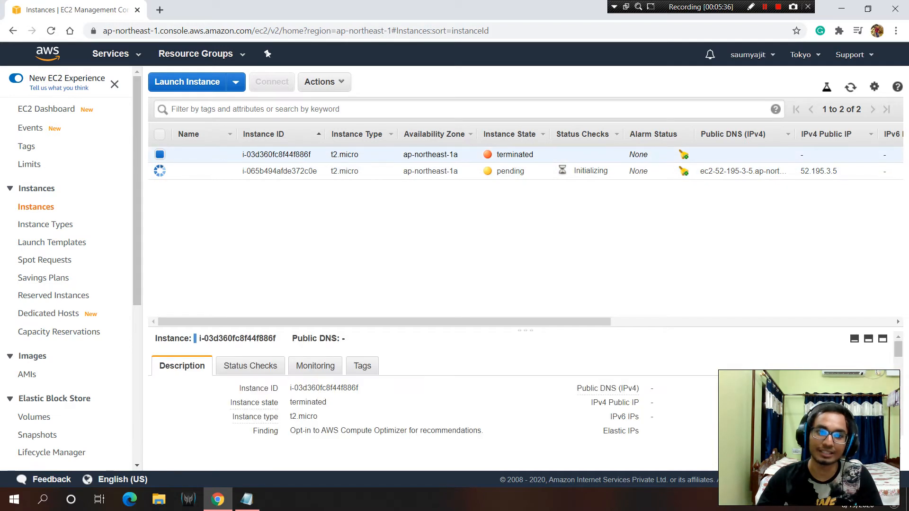
left_click(226, 155)
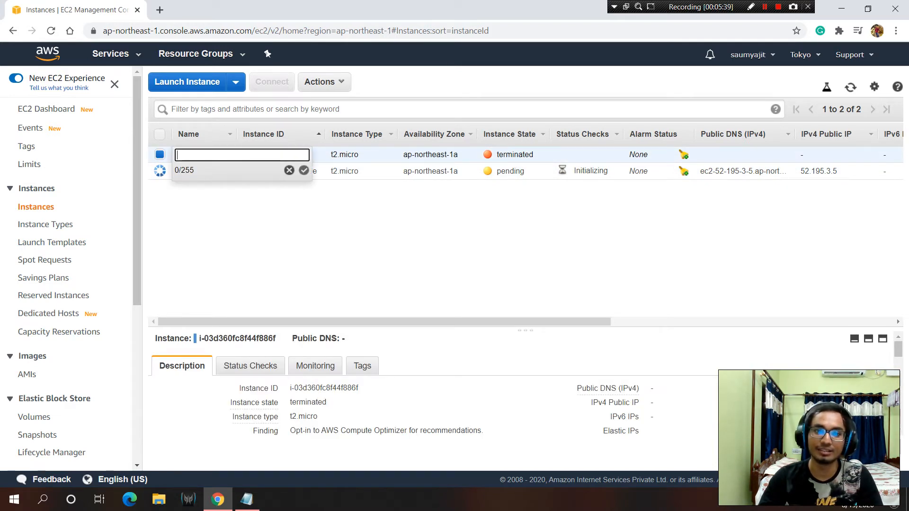
left_click(289, 171)
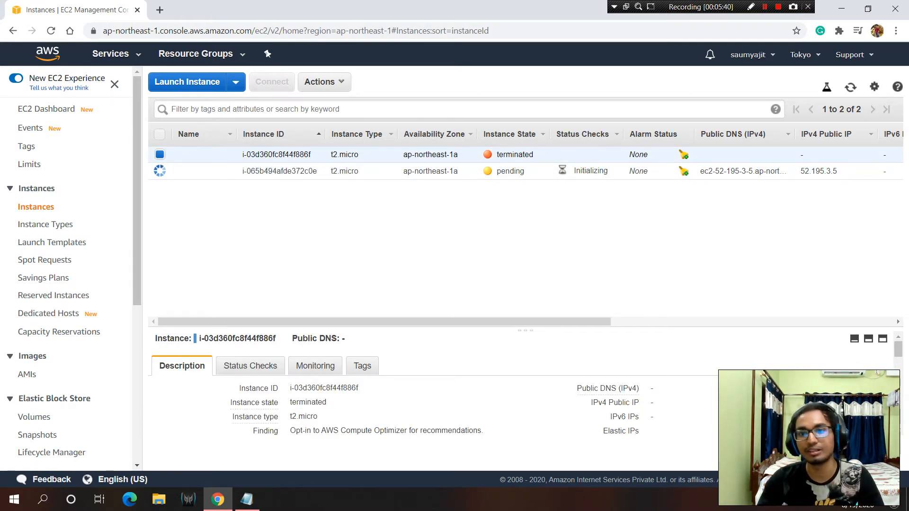
- Select the newly launched instance and examine its available instance state actions
left_click(279, 171)
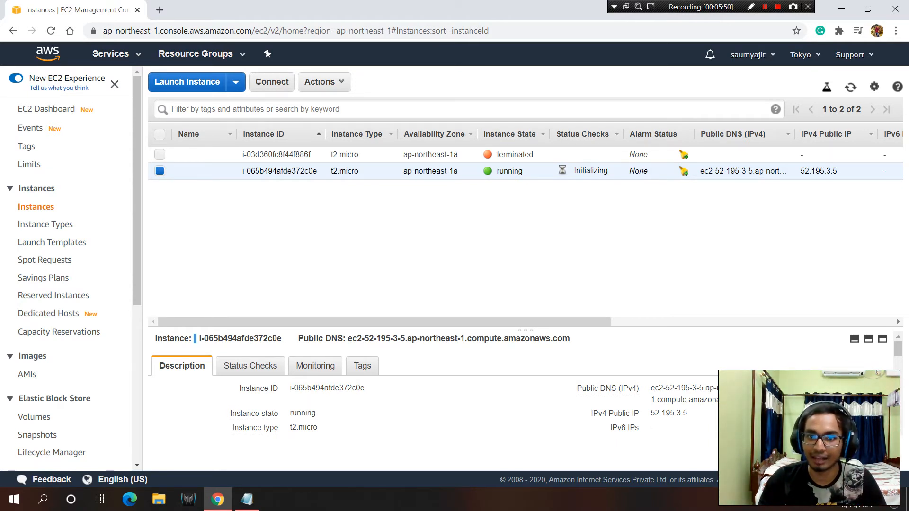
right_click(545, 165)
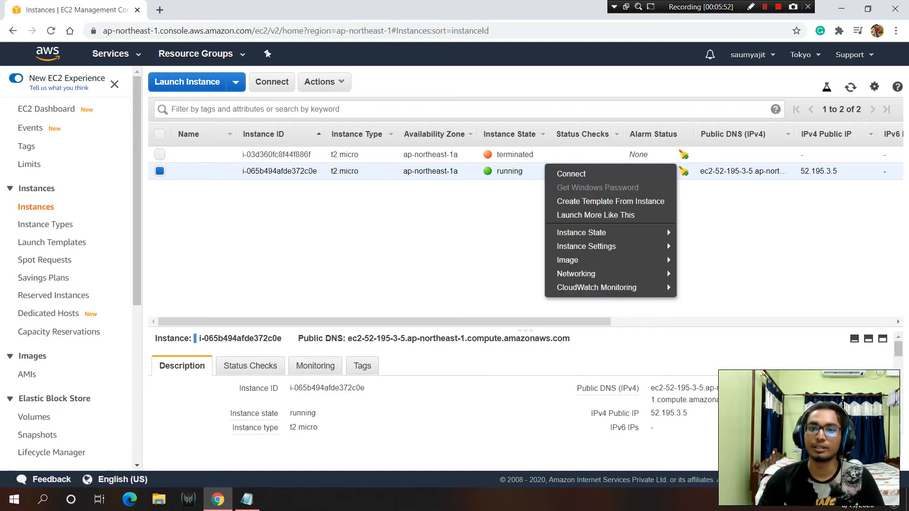
mouse_move(582, 233)
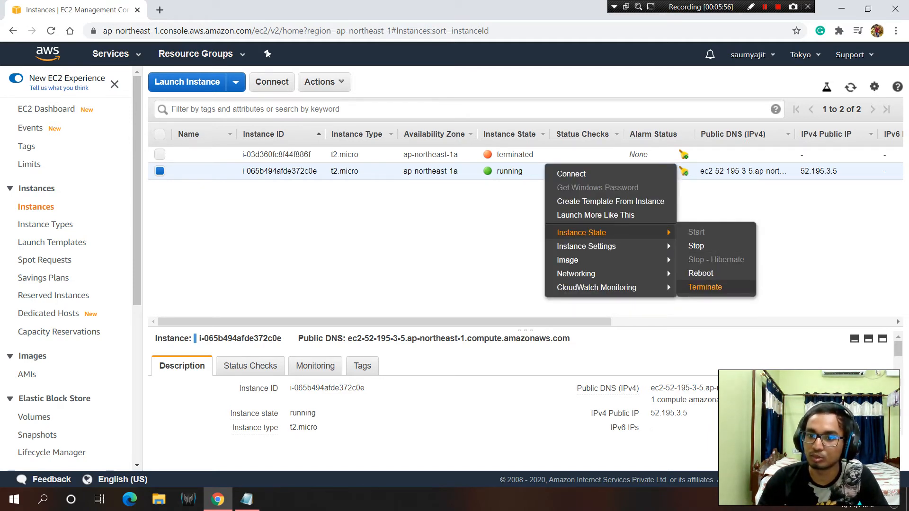
left_click(498, 155)
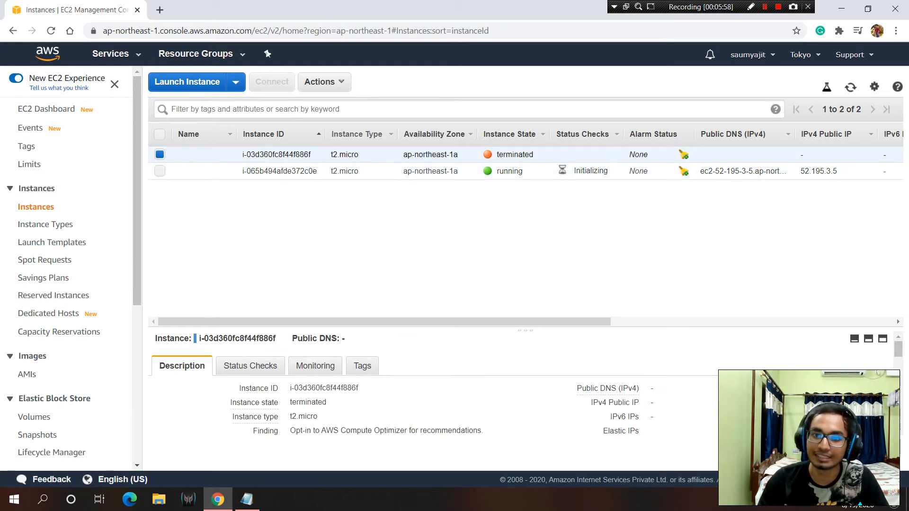
- Try to stop the running instance through its instance state actions
left_click(401, 170)
right_click(400, 166)
mouse_move(422, 260)
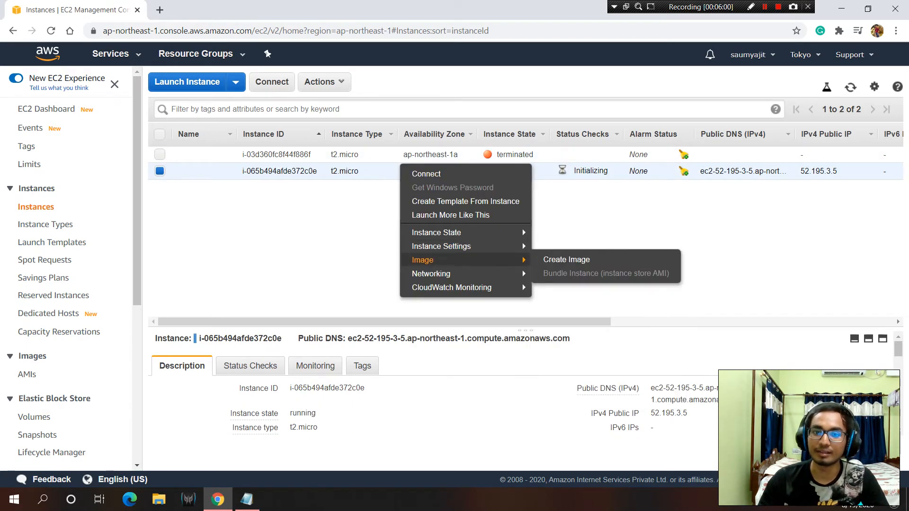
mouse_move(440, 233)
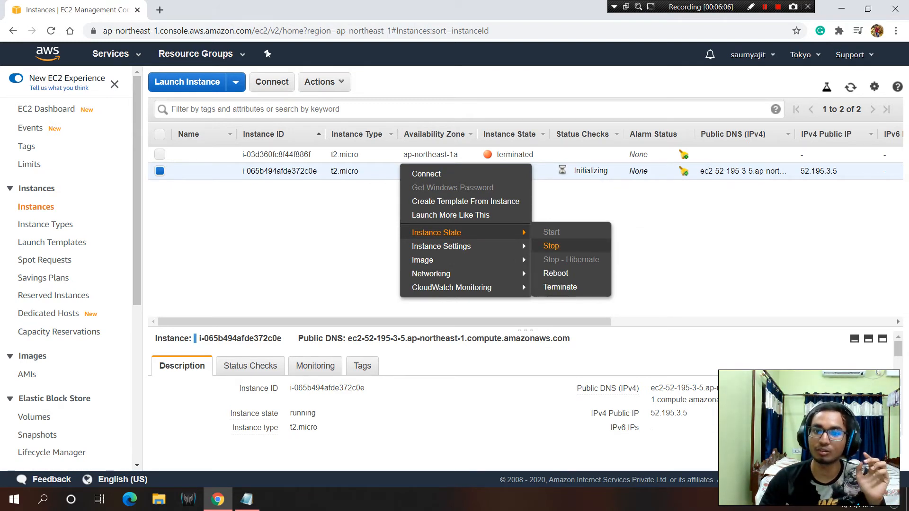
left_click(551, 246)
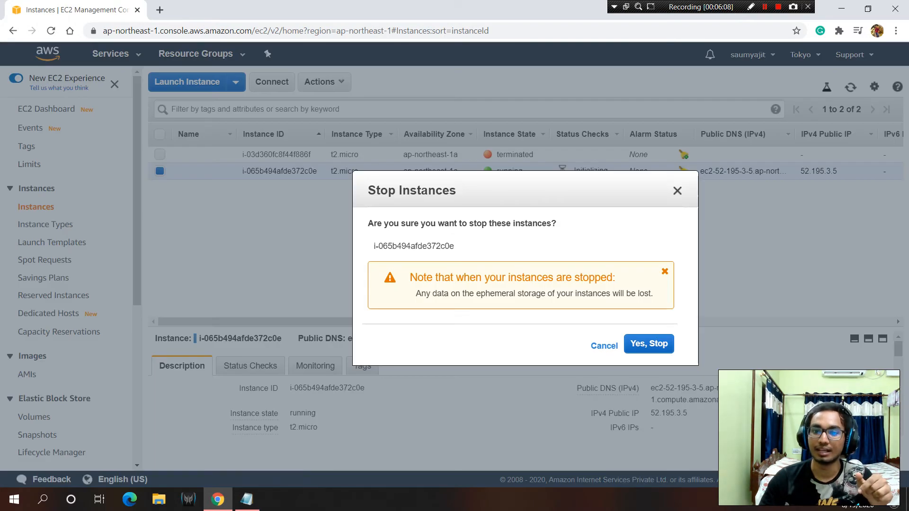
left_click(649, 344)
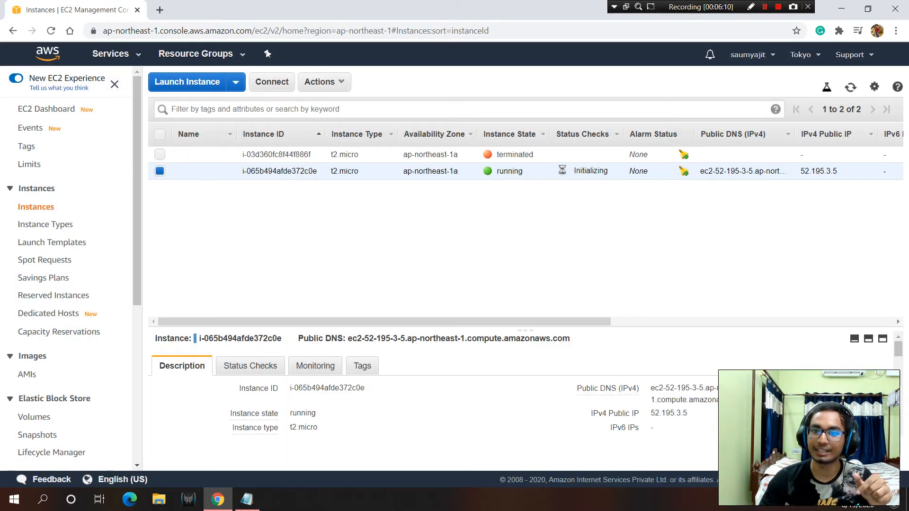
- Check whether the Start action is available for the running instance
right_click(554, 165)
mouse_move(589, 233)
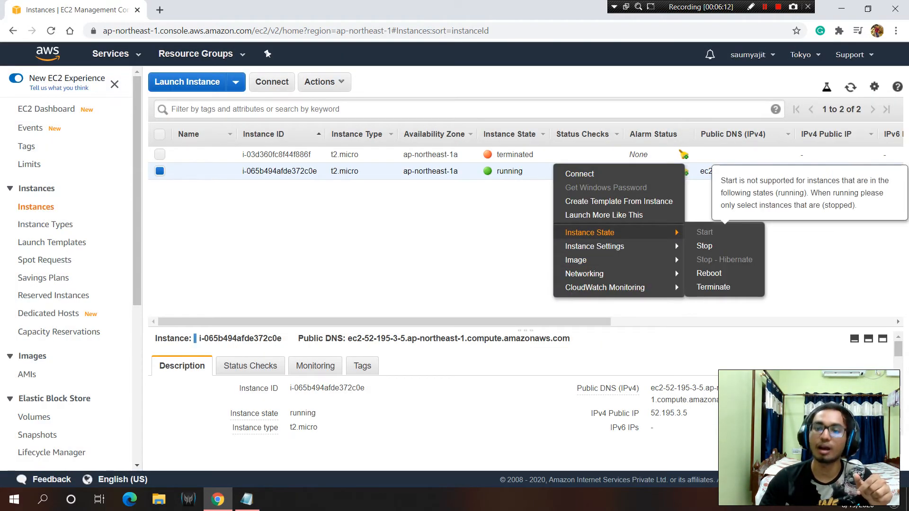
key("Escape")
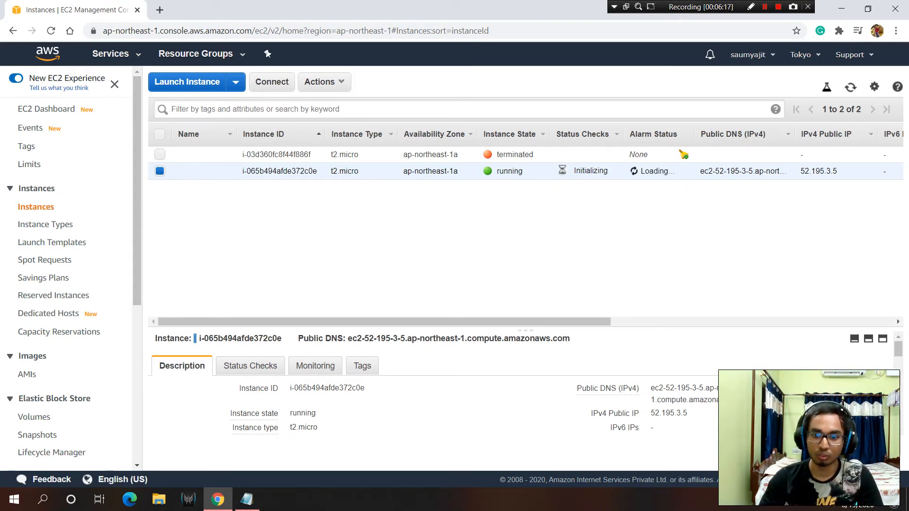
- Enlarge the details pane of the running instance and examine its description, including the network, key pair and AMI entries
left_click_drag(526, 331, 526, 210)
scroll(521, 326, "down", 2)
scroll(293, 374, "up", 3)
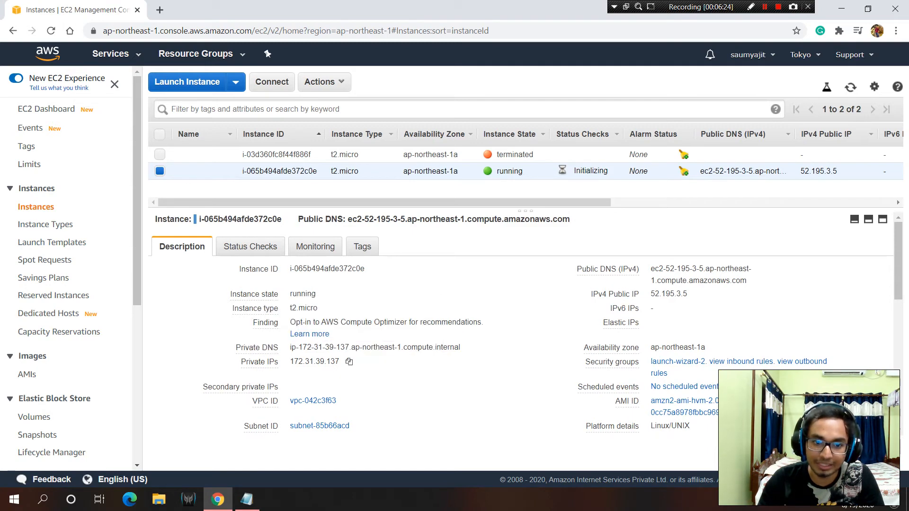
scroll(521, 322, "down", 3)
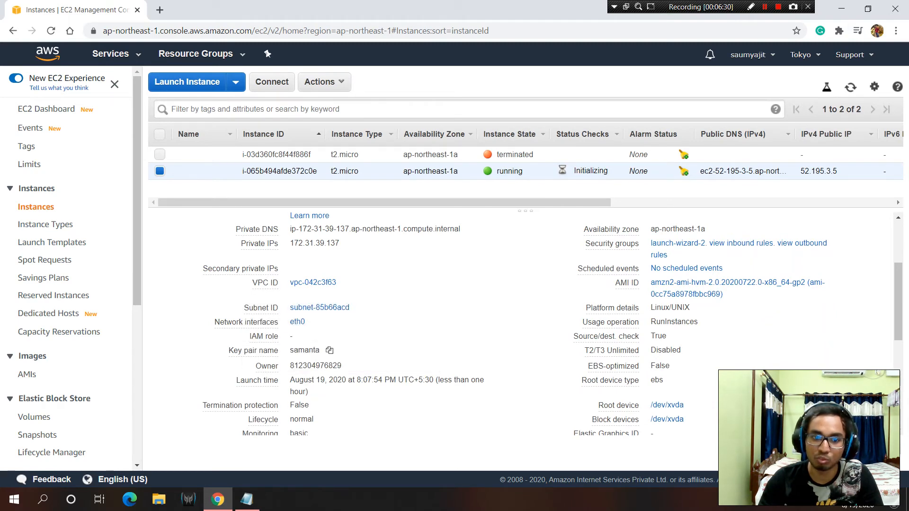
- Copy the running instance's IPv4 public IP and open 52.195.3.5 in a new browser tab
scroll(265, 351, "up", 3)
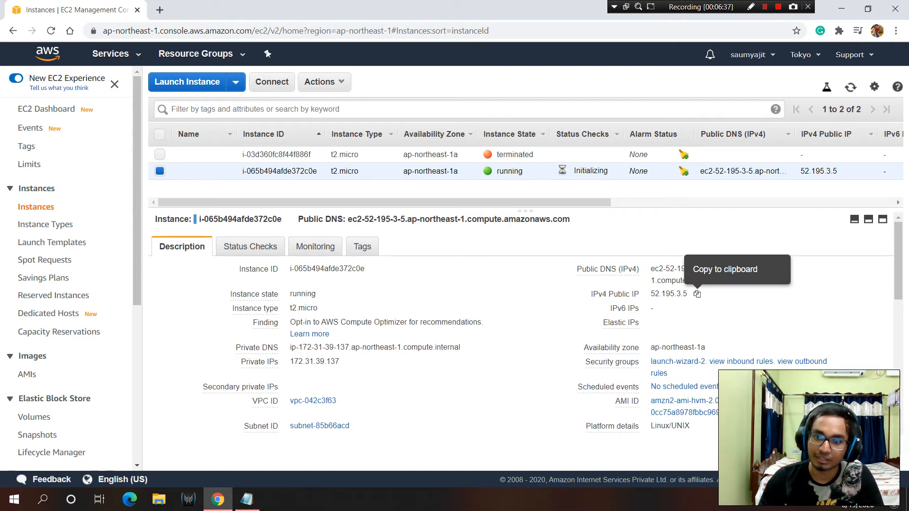
left_click(697, 294)
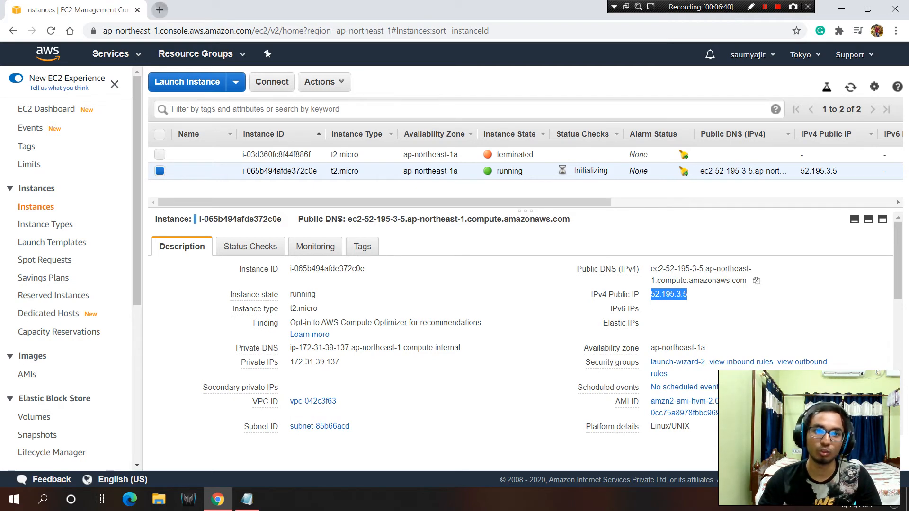
left_click(159, 10)
key("ctrl+v")
key("Return")
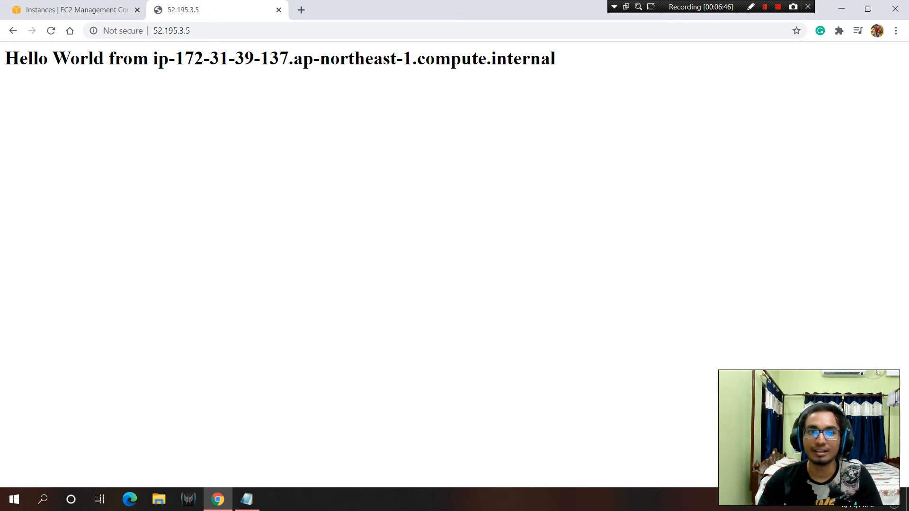
left_click(81, 10)
left_click(199, 10)
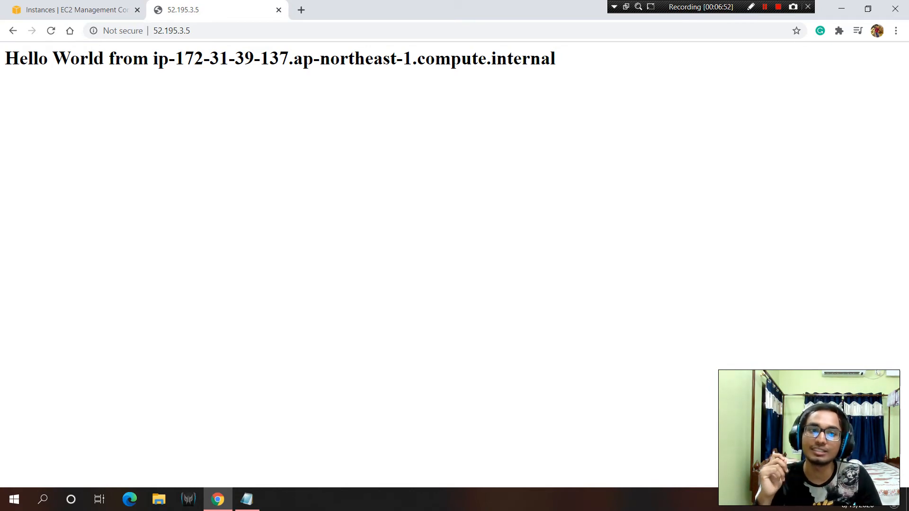
- Switch to Notepad, examine the echo line with the Hello World heading in the user data script, and return to the browser
left_click(247, 500)
left_click(171, 153)
left_click_drag(109, 153, 185, 153)
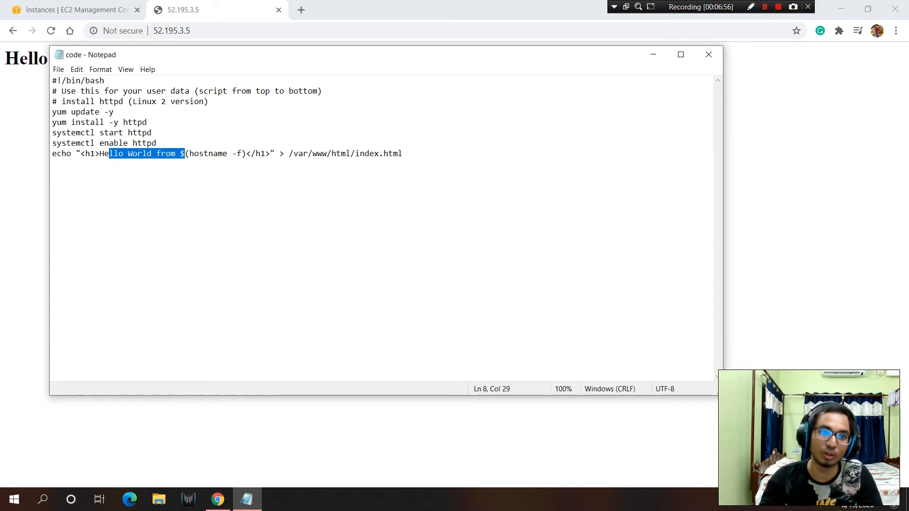
left_click(176, 153)
key("alt+Tab")
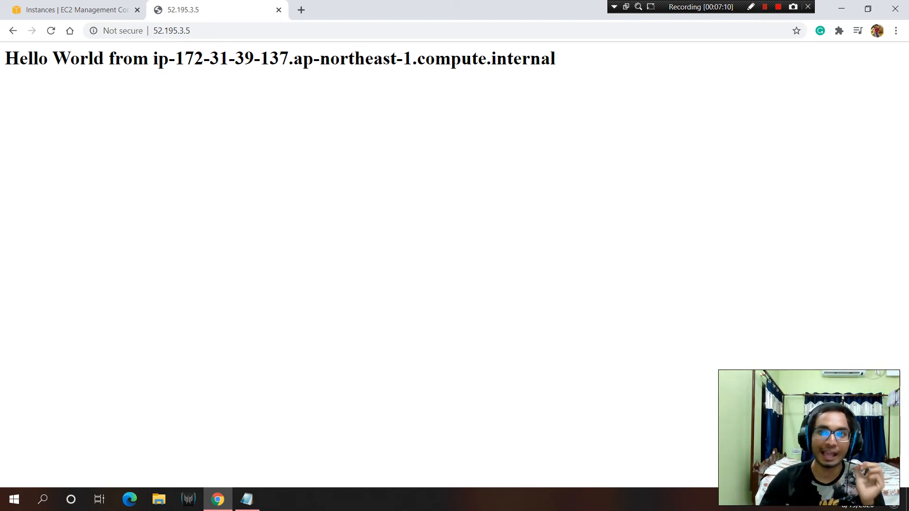
- Compare the IP address in the Hello World page heading with the private IP in the instance's description
left_click_drag(175, 58, 293, 58)
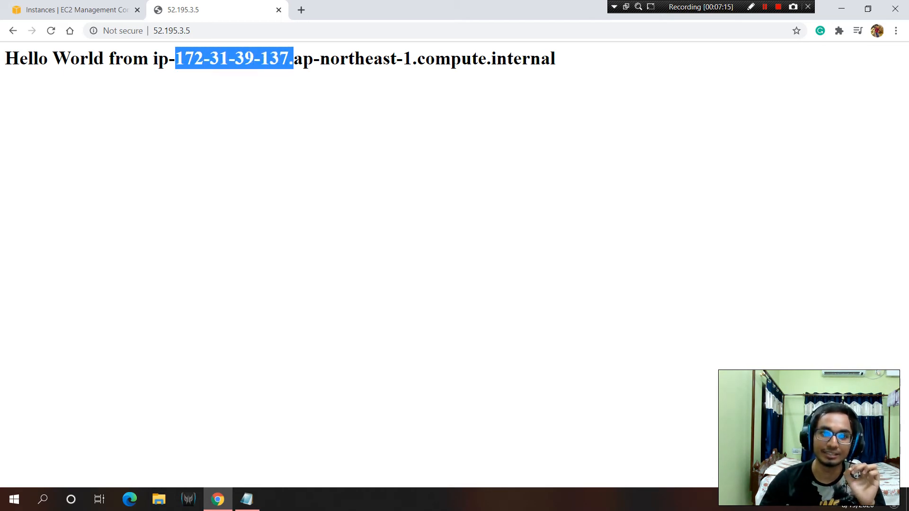
left_click(76, 9)
scroll(521, 327, "down", 4)
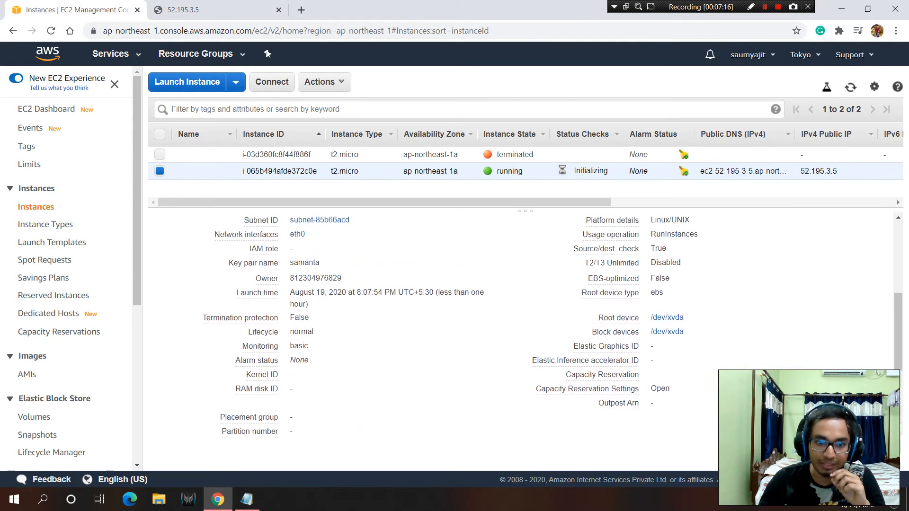
scroll(521, 326, "up", 3)
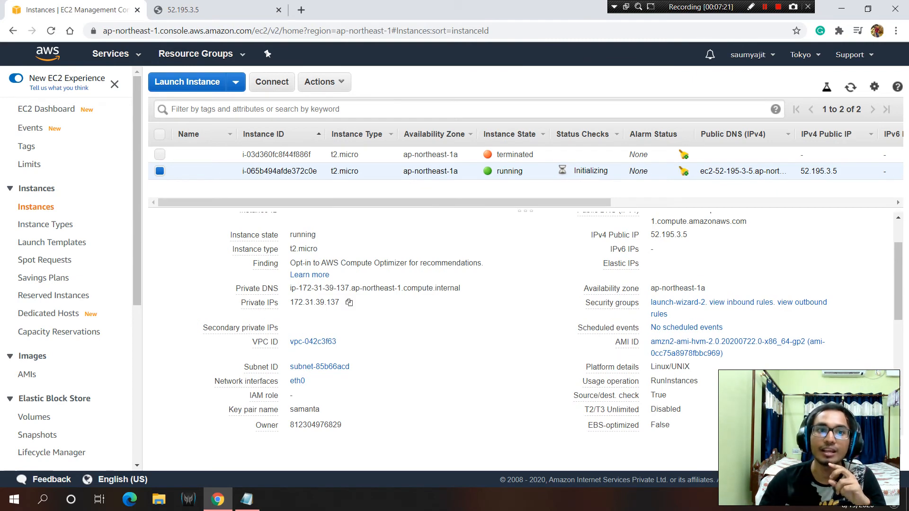
key("ctrl+Tab")
left_click(294, 113)
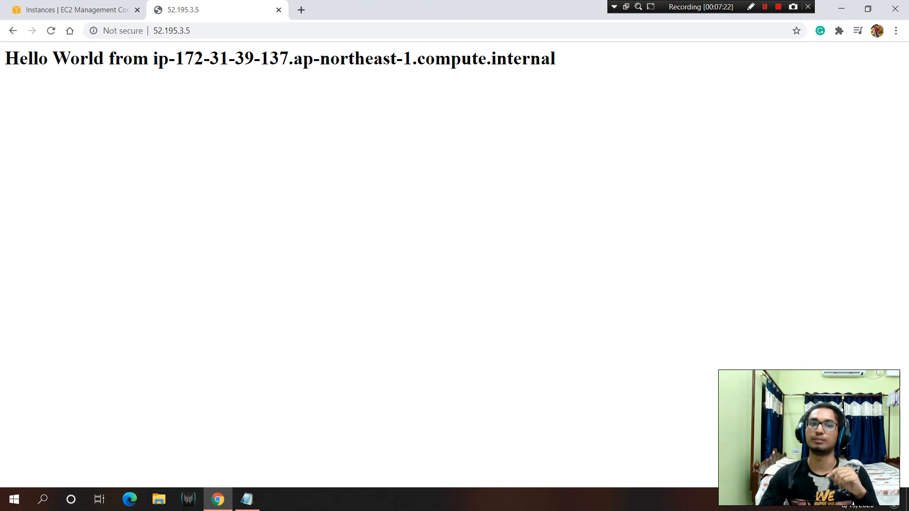
- Stop the running instance i-065b494afde372c0e from the EC2 instances list and confirm the stop
key("ctrl+Tab")
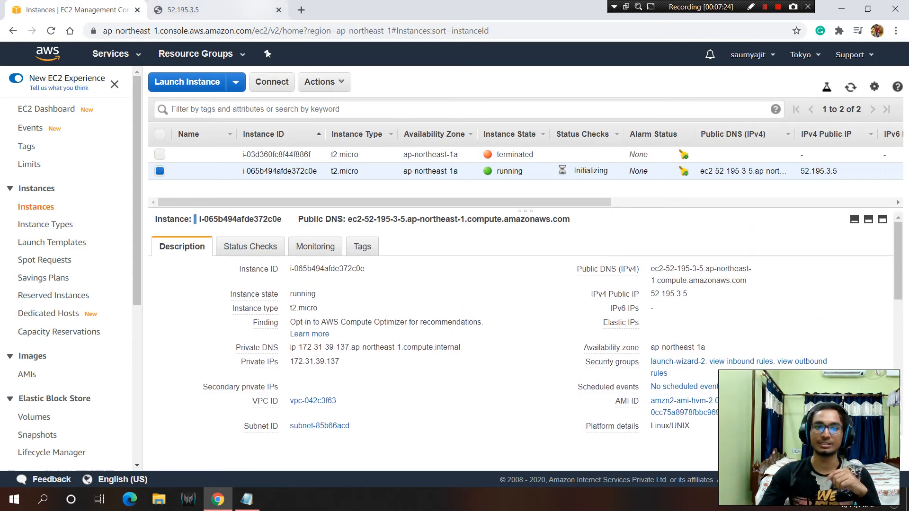
right_click(481, 169)
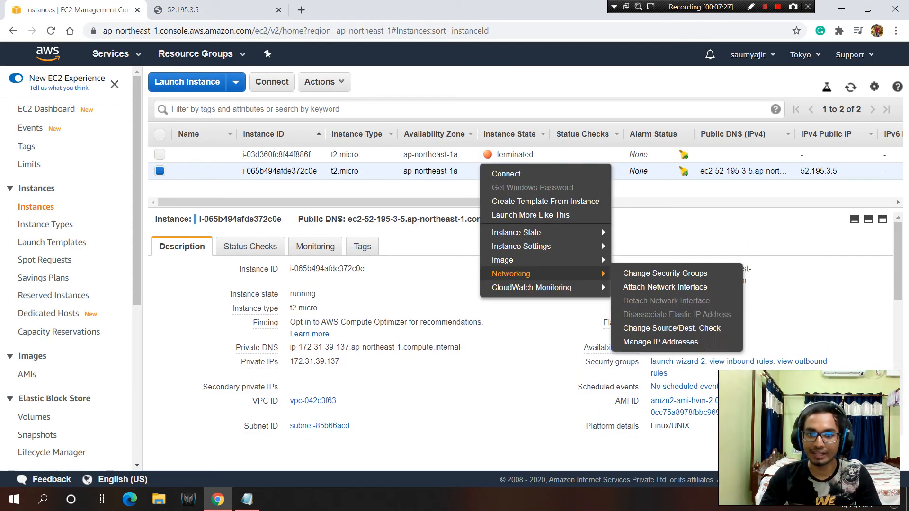
mouse_move(521, 233)
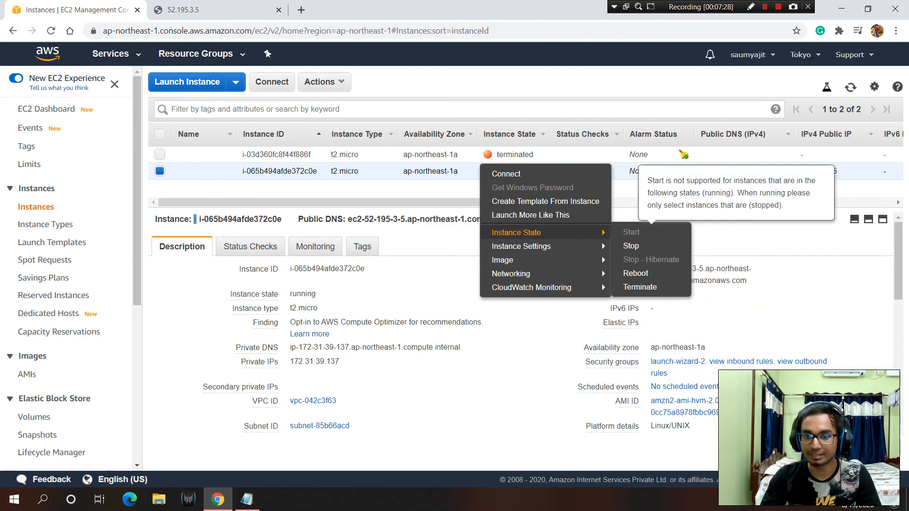
left_click(631, 245)
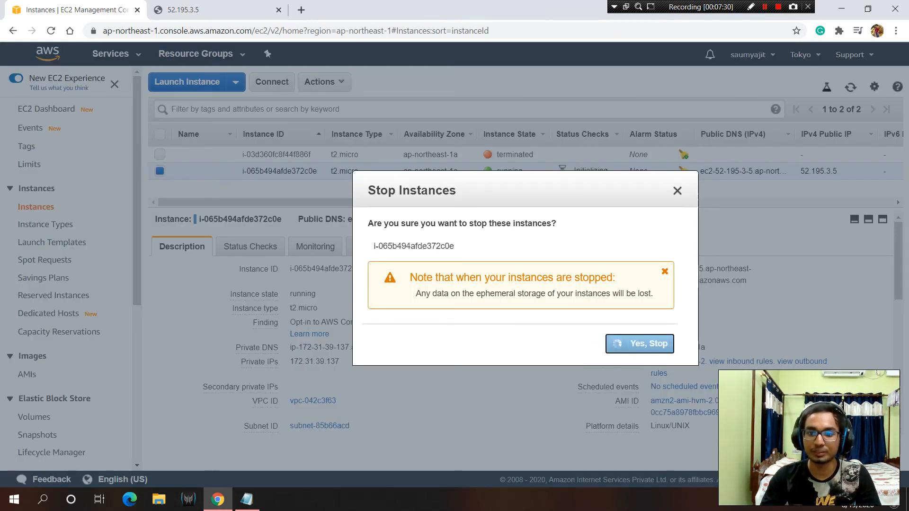
left_click(617, 345)
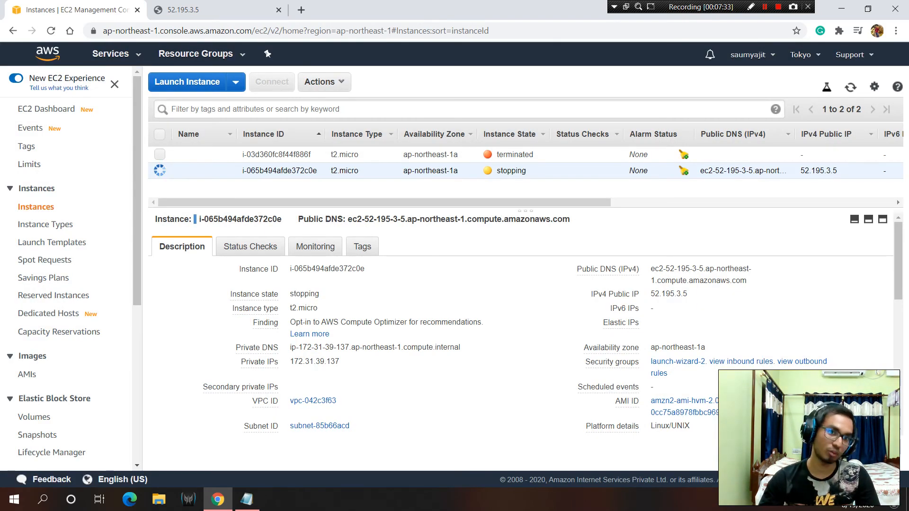
- Reload the 52.195.3.5 page to check whether the web server still responds
key("ctrl+Tab")
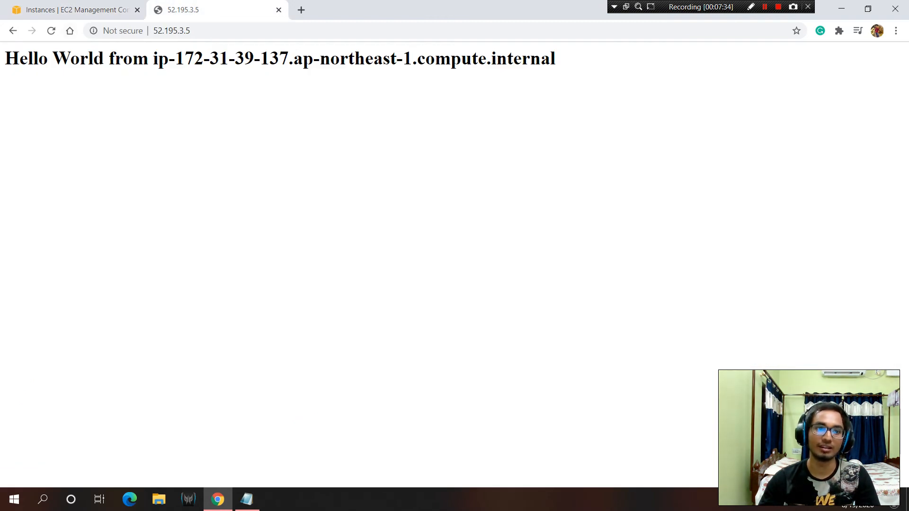
left_click(51, 30)
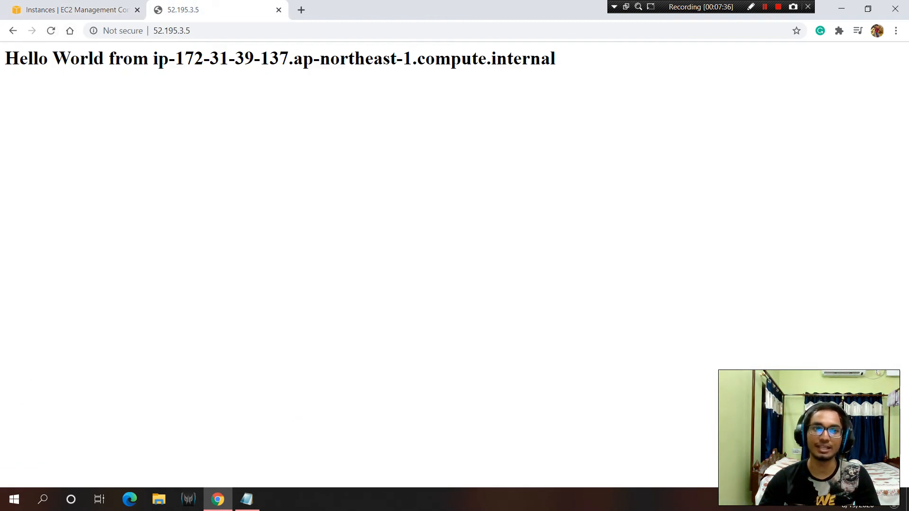
left_click(51, 30)
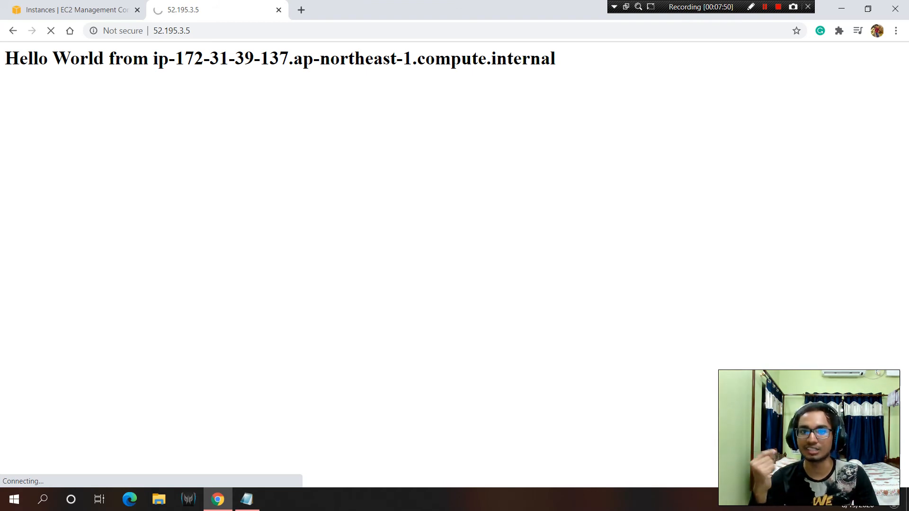
- Return to the EC2 instances list and check which instance state actions are available for the stopping instance
left_click(107, 9)
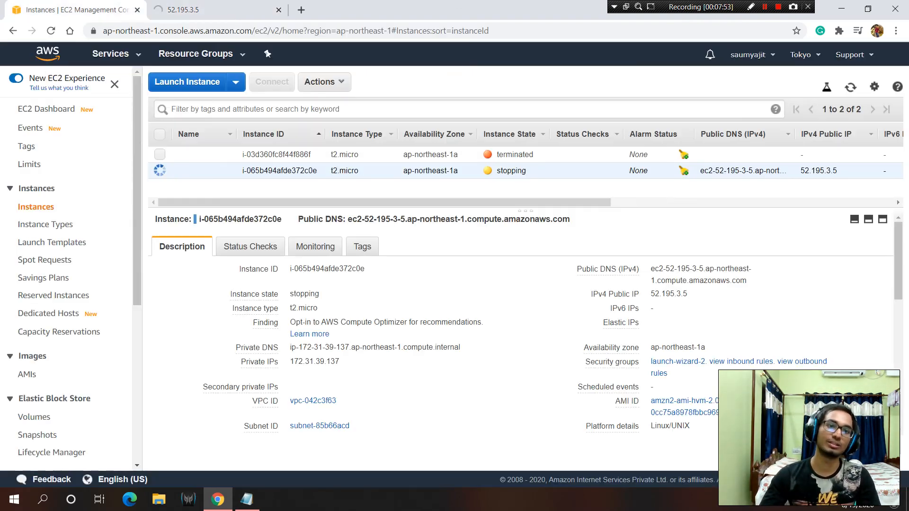
right_click(595, 167)
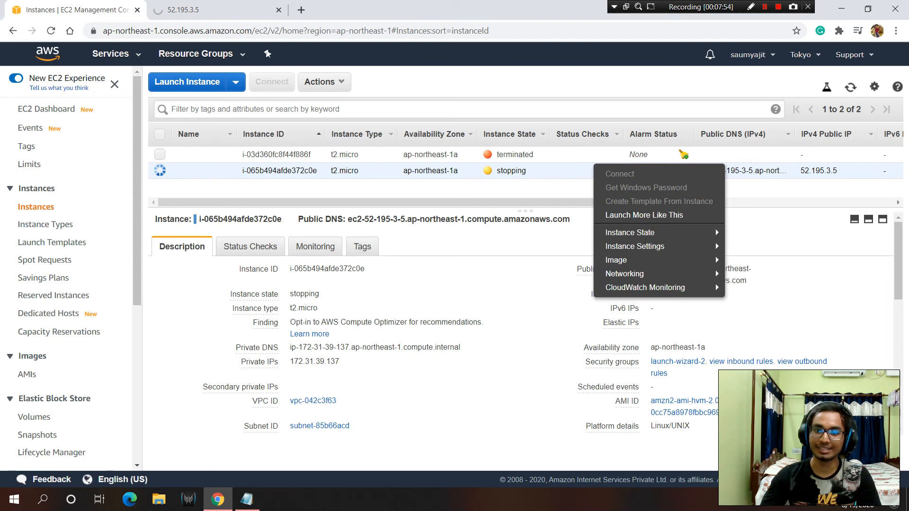
mouse_move(635, 260)
mouse_move(630, 232)
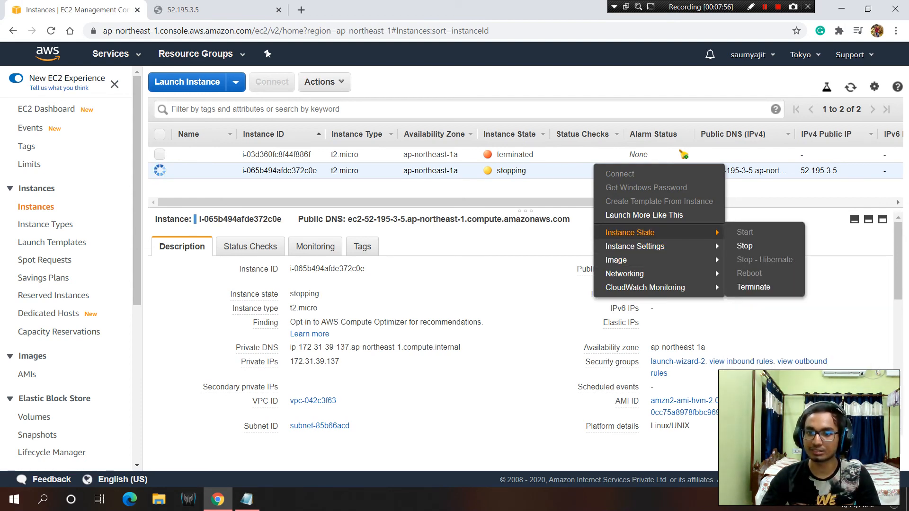
left_click(558, 190)
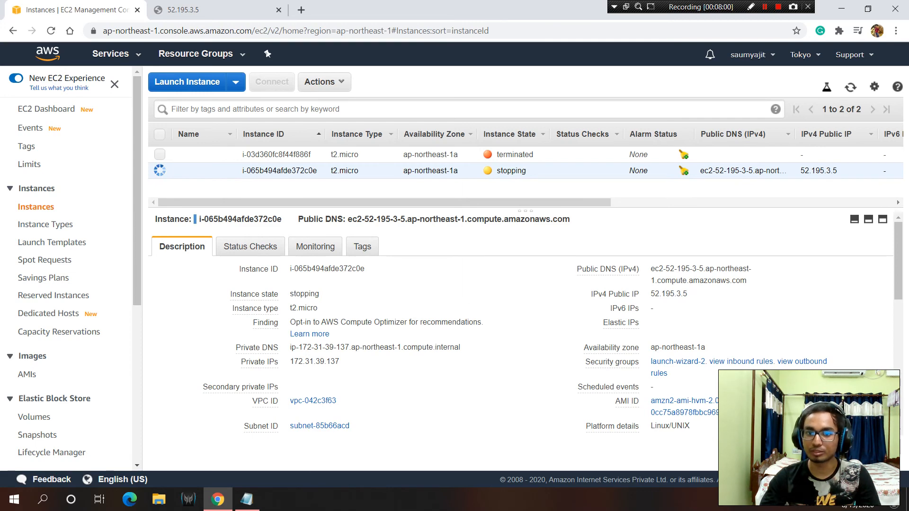
- Start the stopped instance i-065b494afde372c0e again and confirm the start
right_click(466, 170)
mouse_move(587, 233)
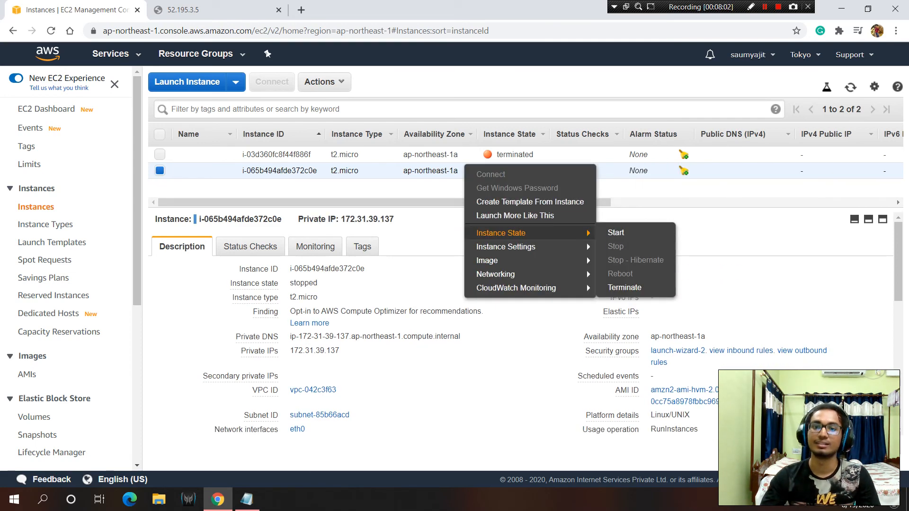
left_click(616, 232)
left_click(581, 311)
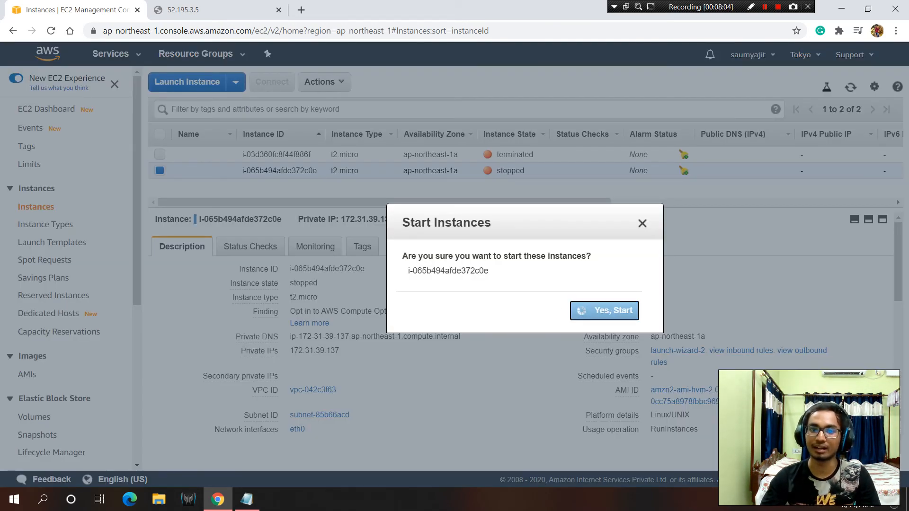